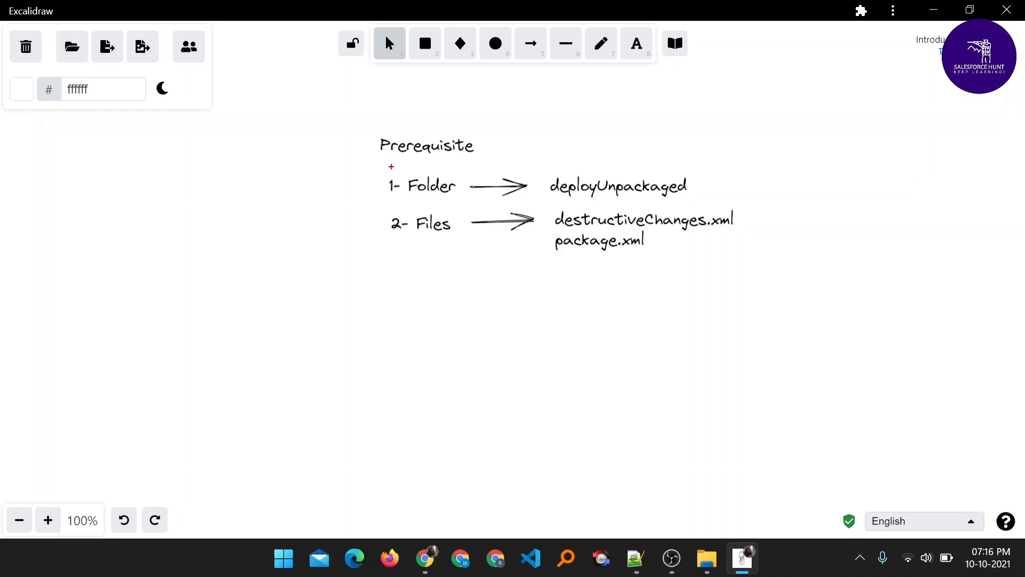
Mark up the prerequisites in red: tick Folder, circle deployUnpackaged, underline Files and both XML file names, and add a mark beside destructiveChanges.xml
{"action": "mouse_move", "coordinate": [392, 167]}
{"action": "left_mouse_down"}
{"action": "mouse_move", "coordinate": [420, 177]}
{"action": "mouse_move", "coordinate": [438, 148]}
{"action": "left_mouse_up"}
{"action": "mouse_move", "coordinate": [542, 168]}
{"action": "left_mouse_down"}
{"action": "mouse_move", "coordinate": [652, 158]}
{"action": "mouse_move", "coordinate": [715, 168]}
{"action": "mouse_move", "coordinate": [692, 200]}
{"action": "mouse_move", "coordinate": [585, 210]}
{"action": "mouse_move", "coordinate": [527, 202]}
{"action": "mouse_move", "coordinate": [548, 160]}
{"action": "left_mouse_up"}
{"action": "left_click_drag", "start_coordinate": [396, 241], "coordinate": [449, 241]}
{"action": "left_click_drag", "start_coordinate": [569, 230], "coordinate": [732, 229]}
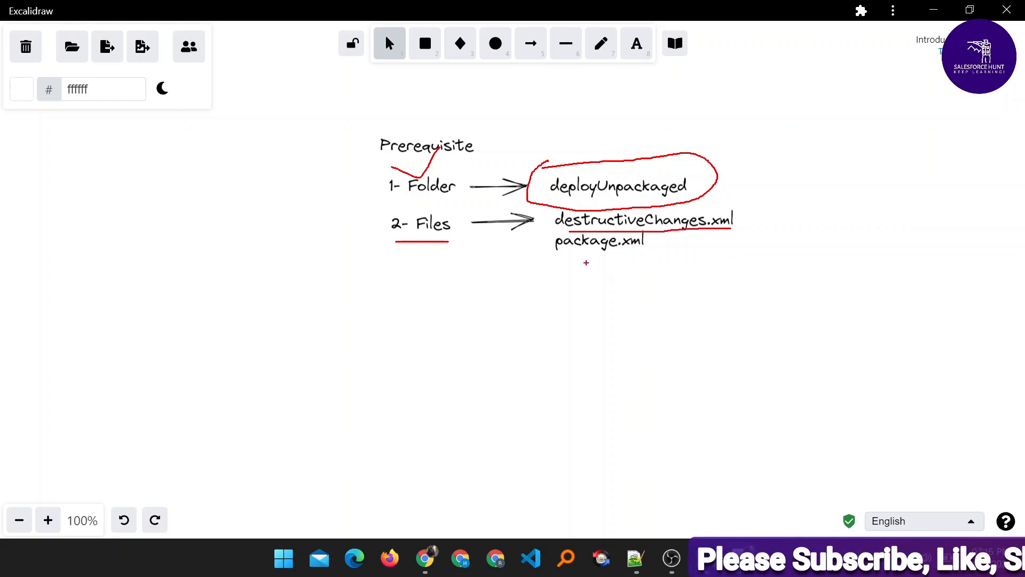
{"action": "left_click_drag", "start_coordinate": [571, 258], "coordinate": [645, 258]}
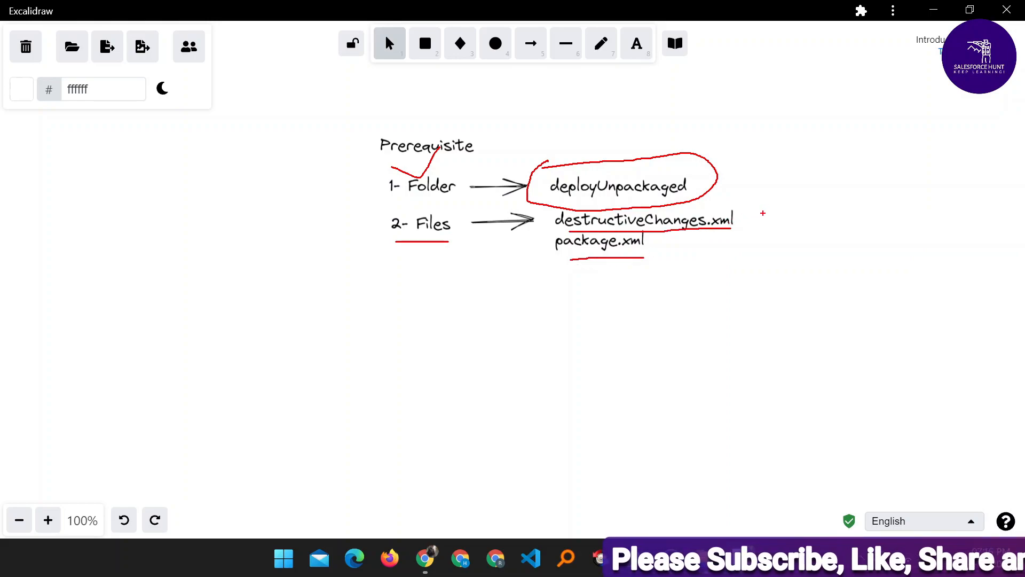
{"action": "mouse_move", "coordinate": [758, 216]}
{"action": "left_mouse_down"}
{"action": "mouse_move", "coordinate": [777, 224]}
{"action": "mouse_move", "coordinate": [808, 206]}
{"action": "left_mouse_up"}
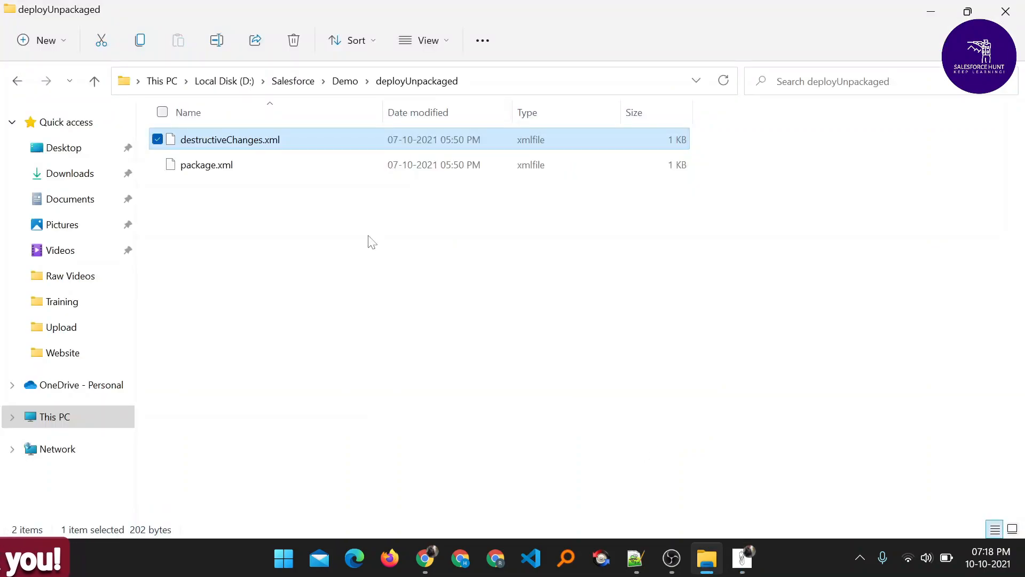
Go to the Demo folder, reopen its deployUnpackaged subfolder and open destructiveChanges.xml in Notepad++
{"action": "left_click", "coordinate": [350, 85]}
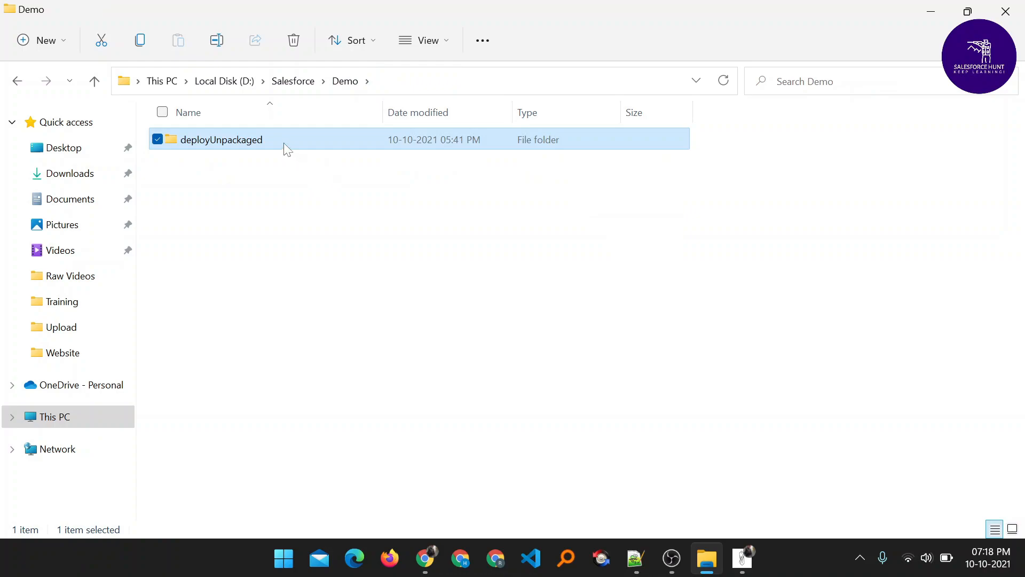
{"action": "double_click", "coordinate": [288, 149]}
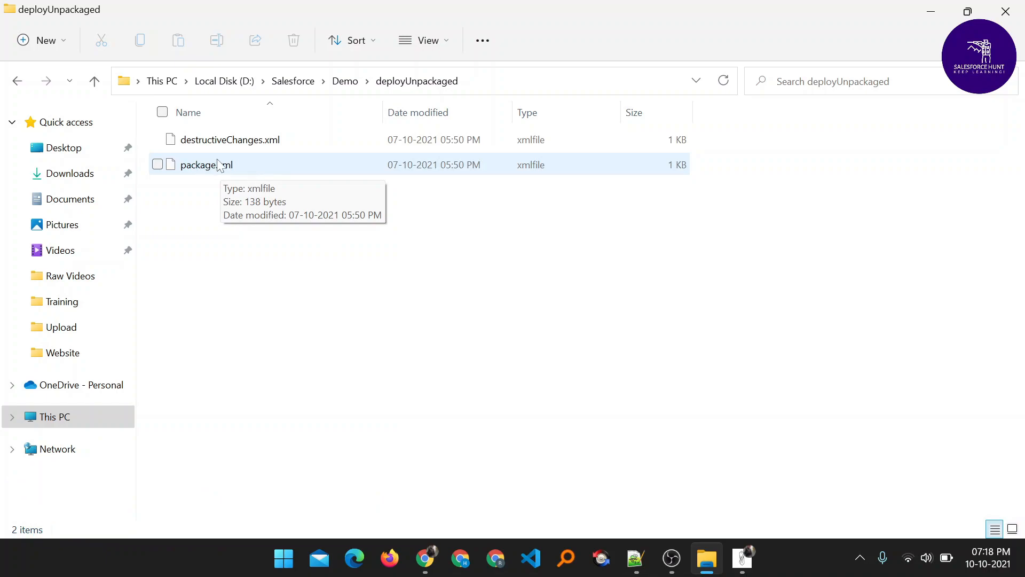
{"action": "left_click", "coordinate": [245, 146]}
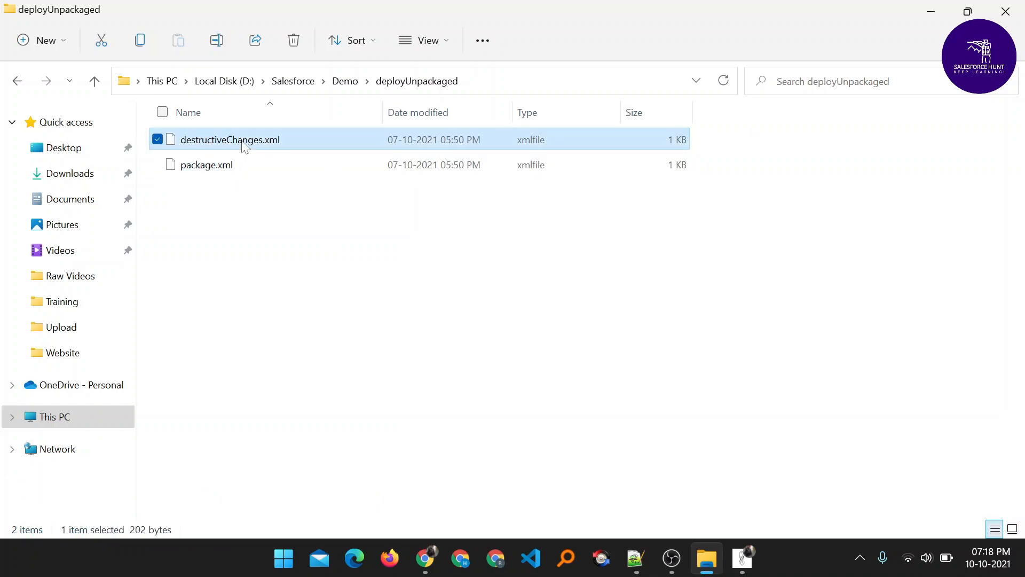
{"action": "right_click", "coordinate": [245, 145]}
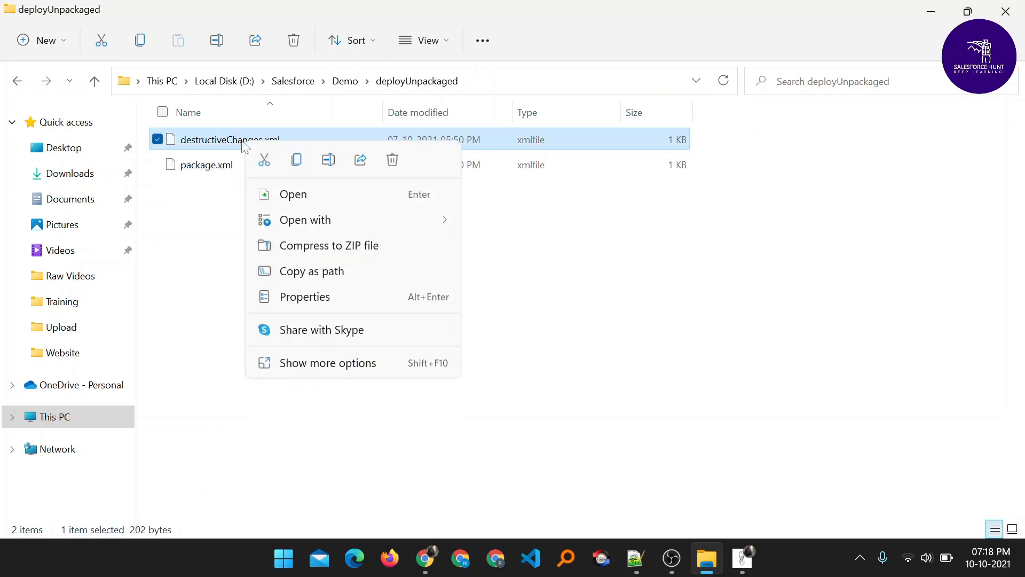
{"action": "left_click", "coordinate": [334, 364]}
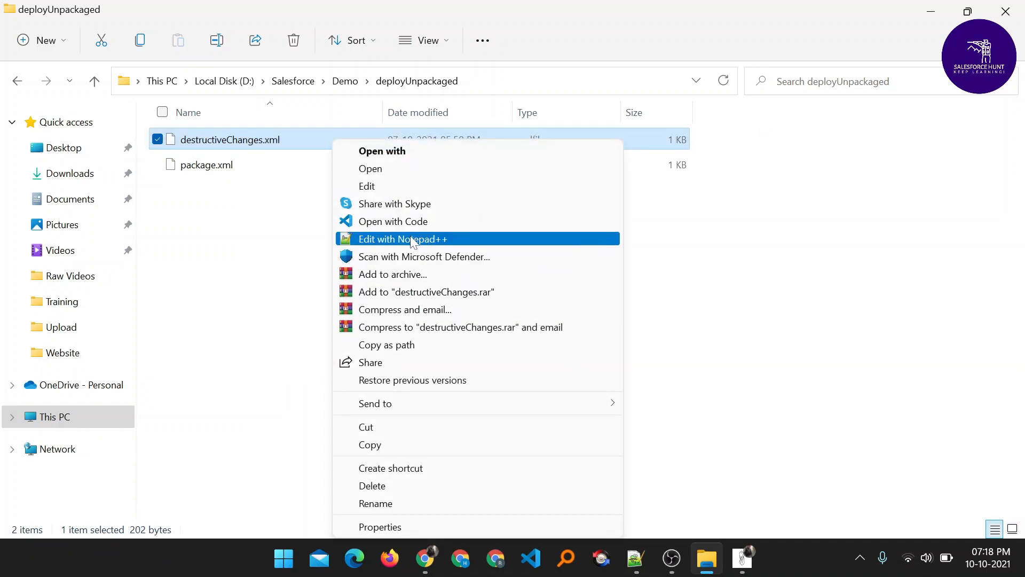
{"action": "left_click", "coordinate": [414, 241]}
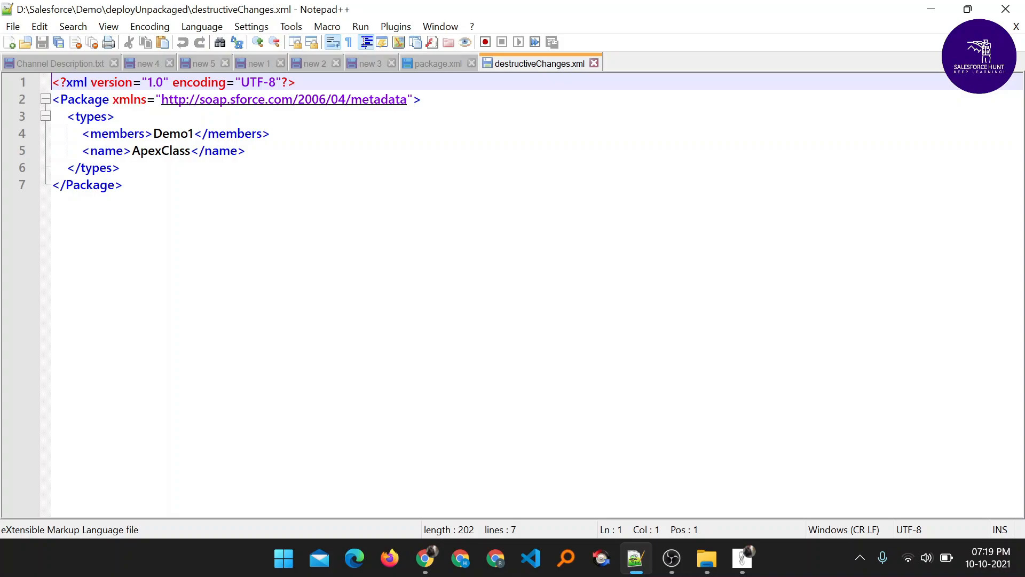
Examine the version line in package.xml, and return to destructiveChanges.xml
{"action": "left_click", "coordinate": [430, 63]}
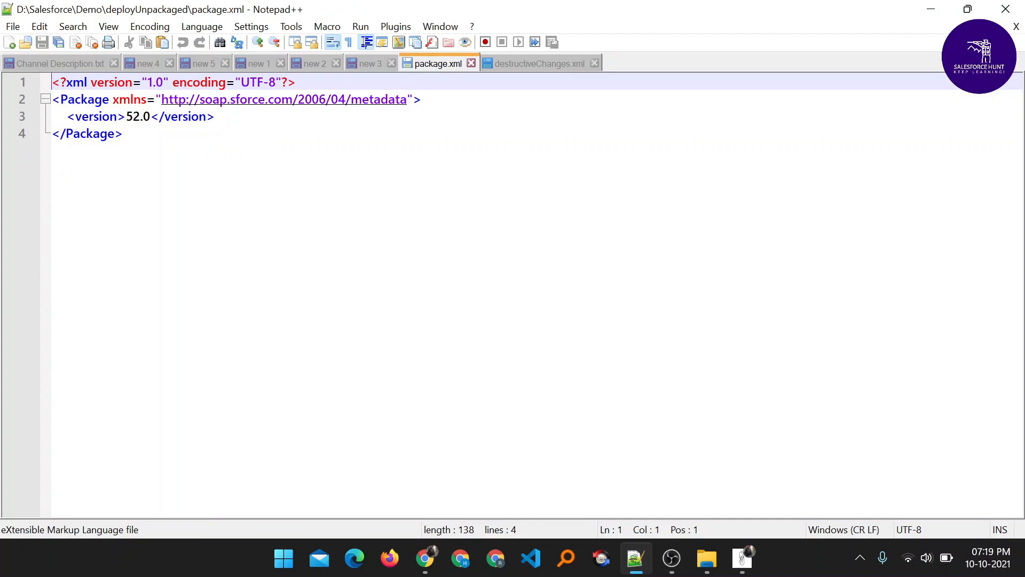
{"action": "left_click_drag", "start_coordinate": [75, 116], "coordinate": [216, 117]}
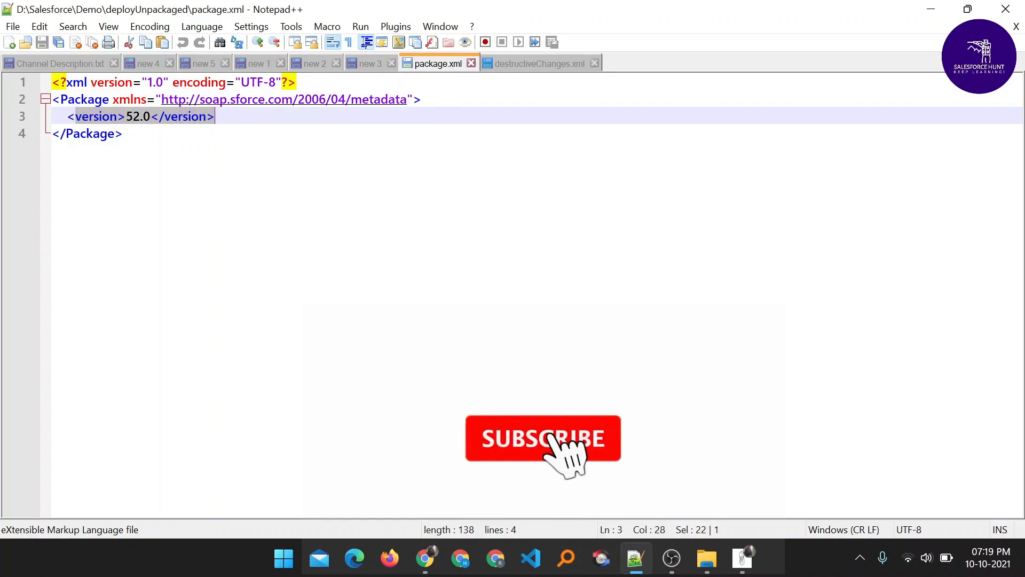
{"action": "left_click", "coordinate": [530, 63]}
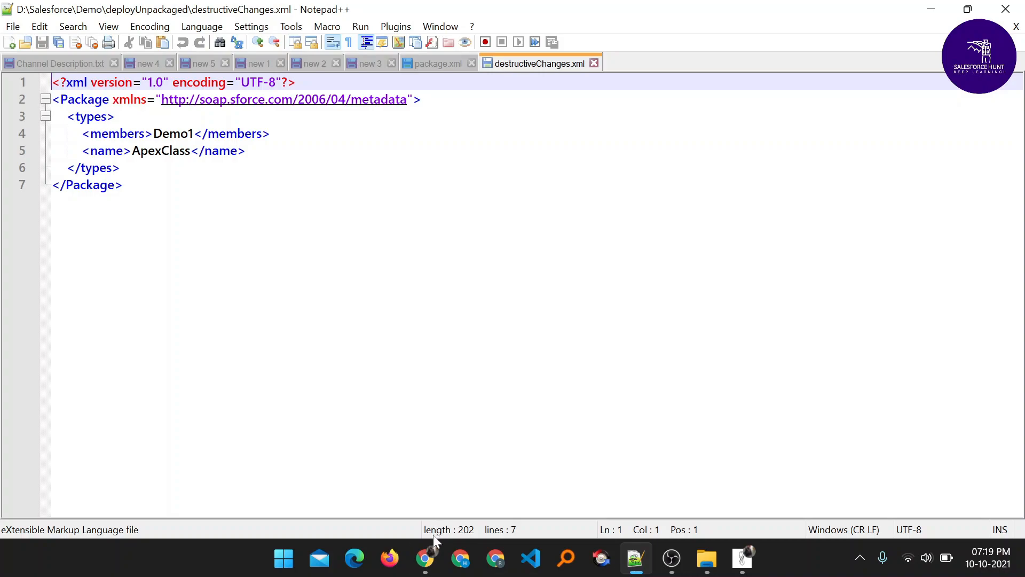
Switch to Chrome, check the Salesforce Apex Classes list for existing Demo classes and start a new Apex class
{"action": "left_click", "coordinate": [426, 558]}
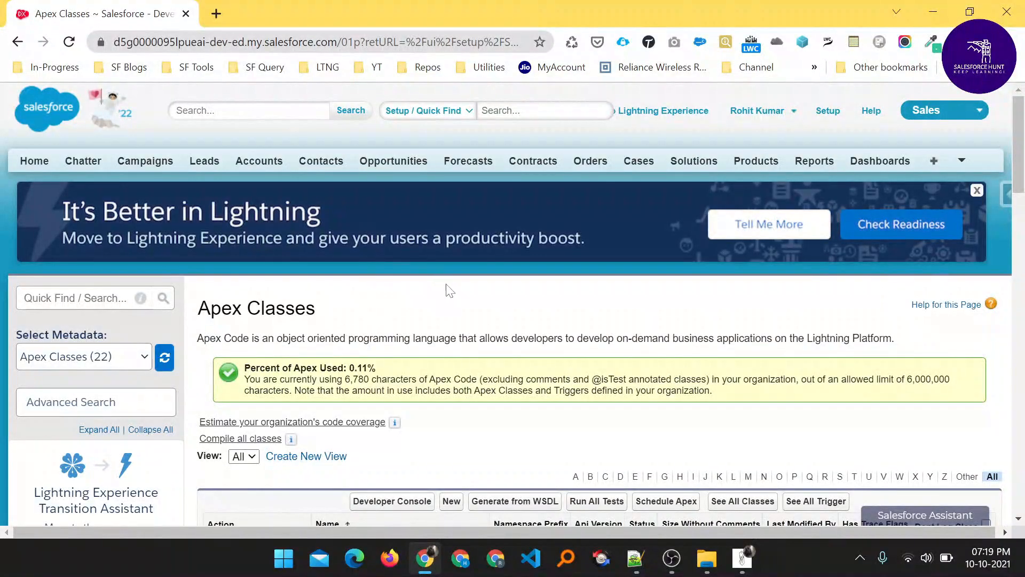
{"action": "scroll", "coordinate": [451, 291], "scroll_direction": "down", "scroll_amount": 8}
{"action": "scroll", "coordinate": [452, 294], "scroll_direction": "down", "scroll_amount": 4}
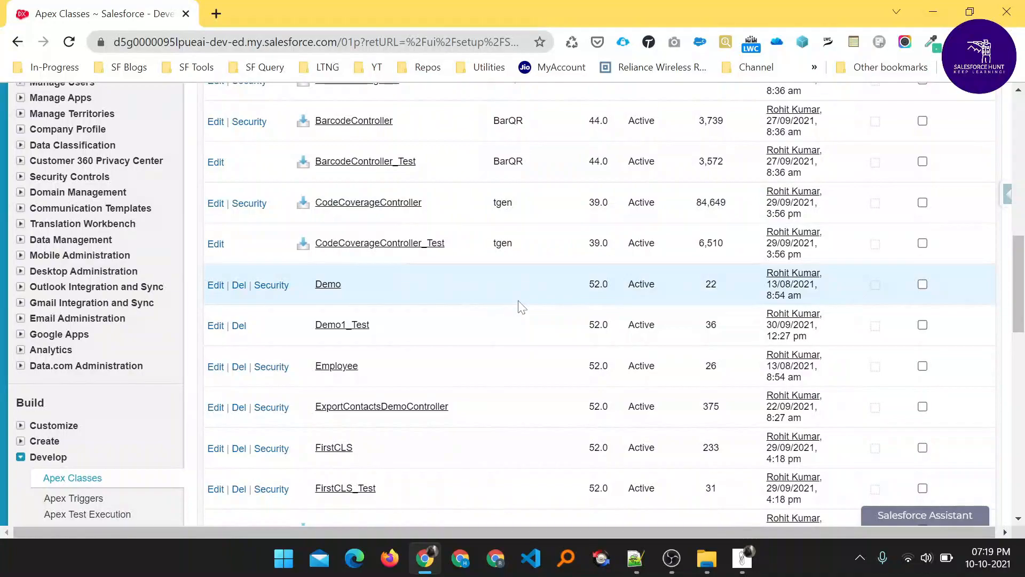
{"action": "scroll", "coordinate": [522, 306], "scroll_direction": "up", "scroll_amount": 8}
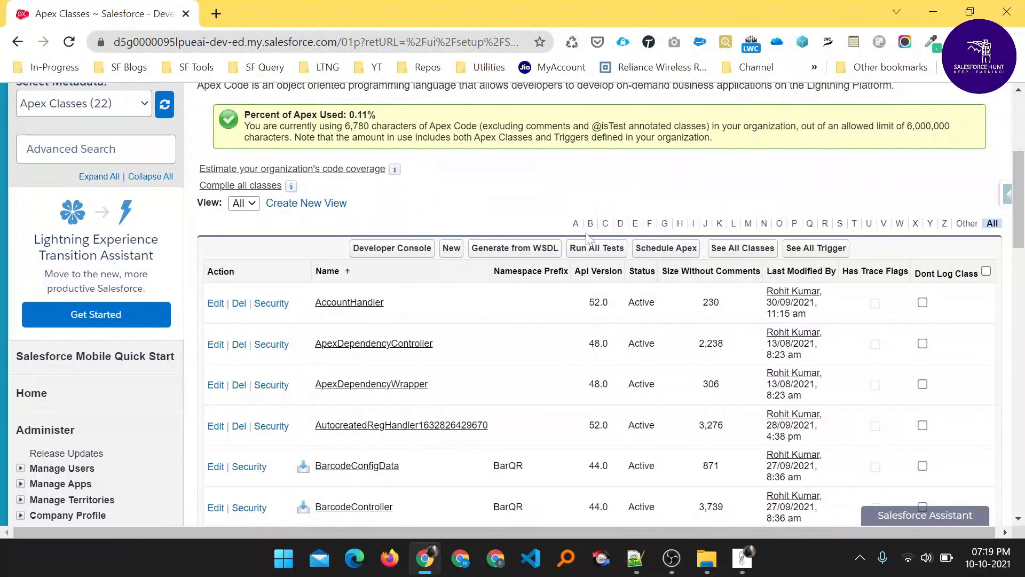
{"action": "left_click", "coordinate": [451, 248]}
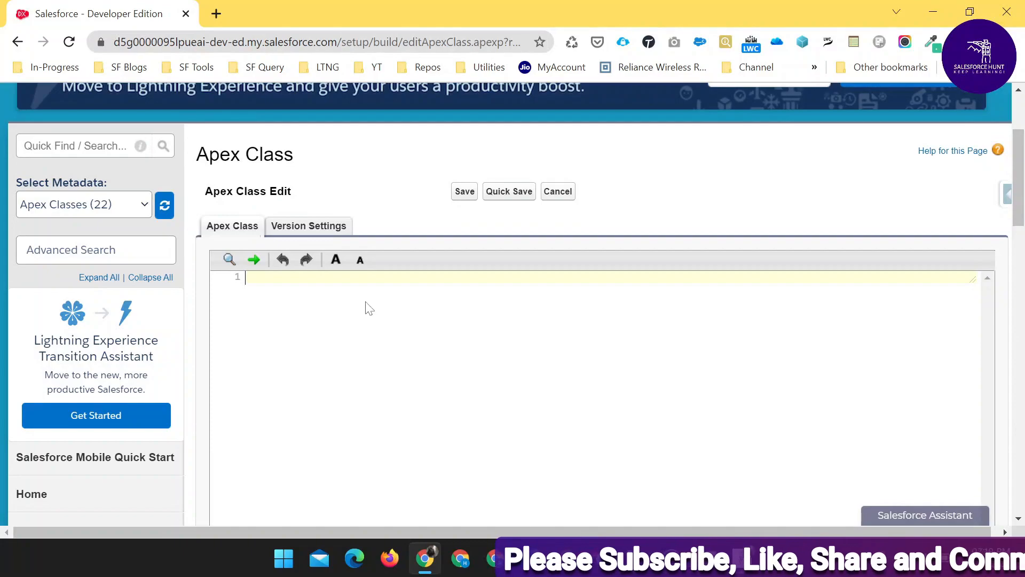
Declare the public class Demo1 with opening and closing braces and blank lines between them
{"action": "type", "text": "publ"}
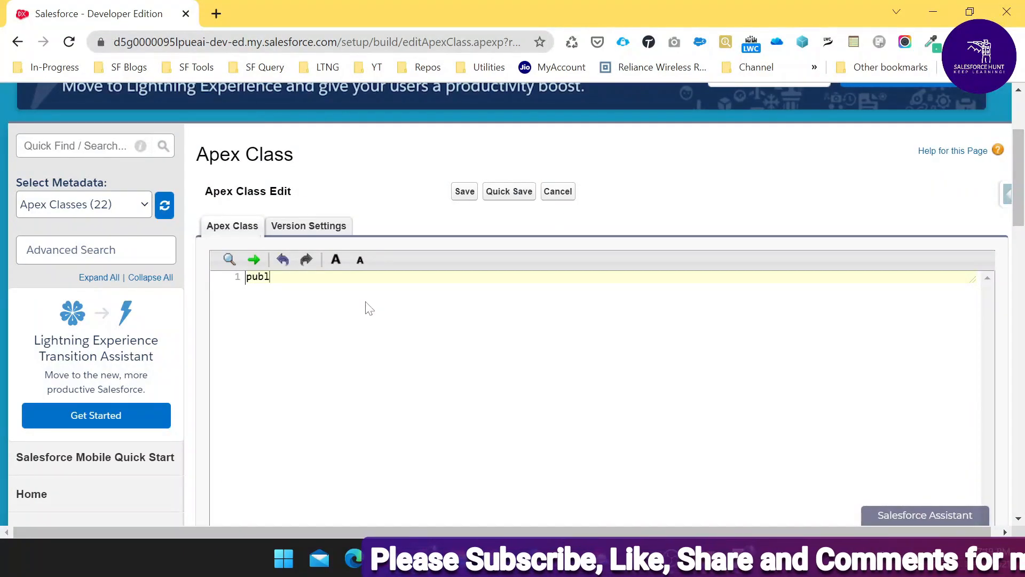
{"action": "type", "text": "ic class"}
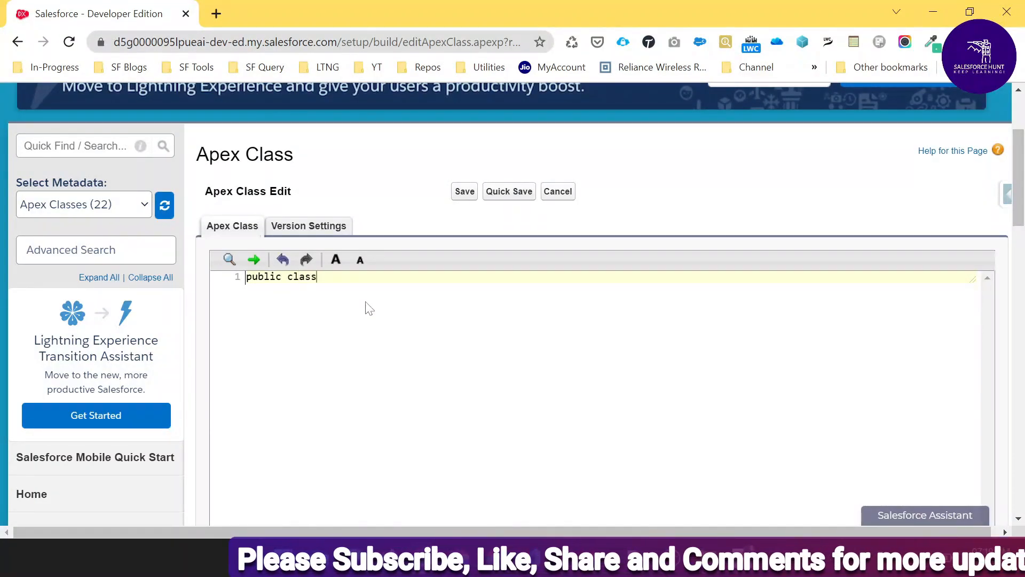
{"action": "type", "text": " Demo"}
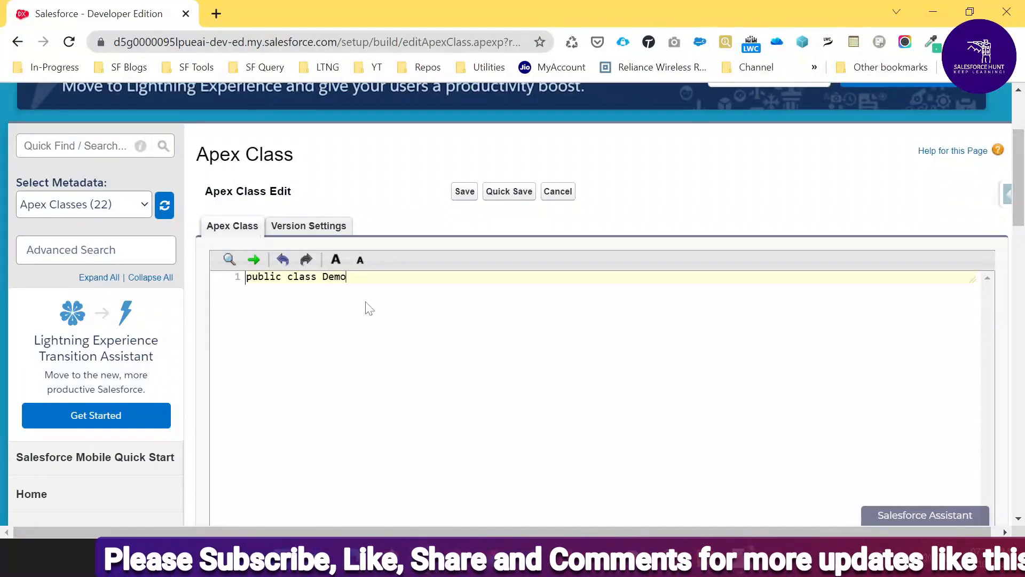
{"action": "type", "text": "1{"}
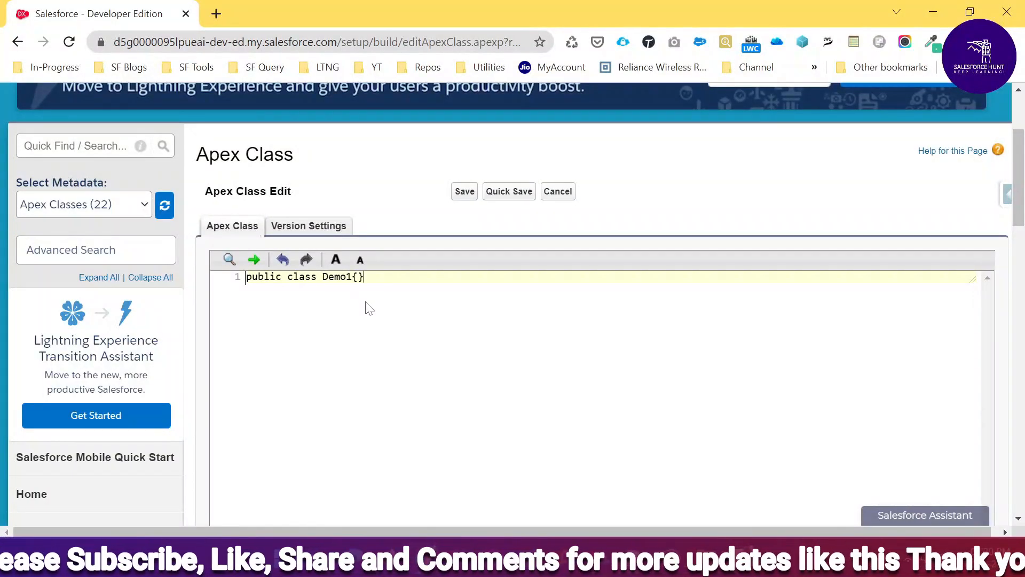
{"action": "key", "text": "Return"}
{"action": "key", "text": "Return"}
{"action": "key", "text": "Return"}
{"action": "key", "text": "Return"}
{"action": "key", "text": "Up"}
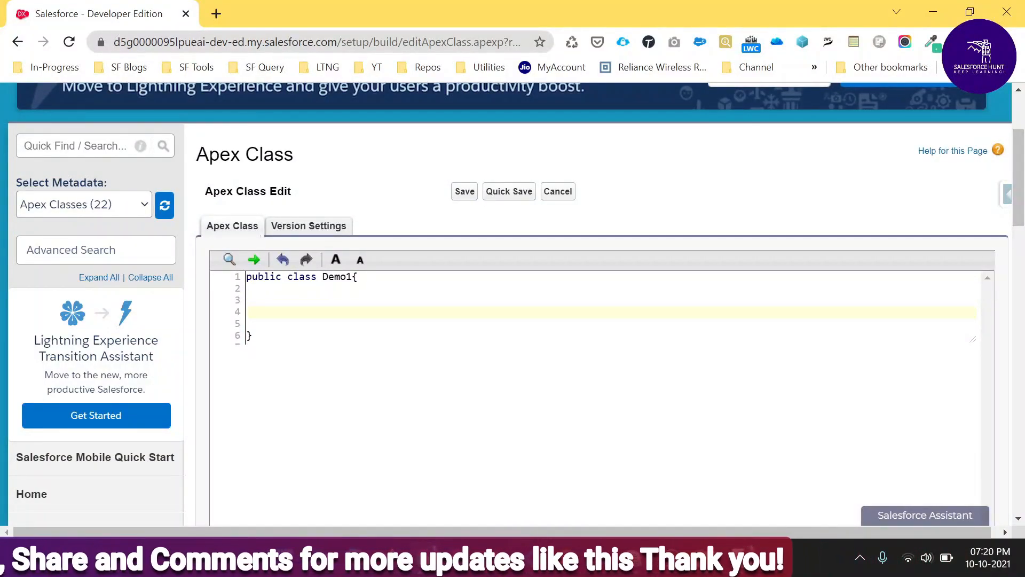
Add a public Demo1() constructor with an empty braced body inside the class
{"action": "type", "text": "public"}
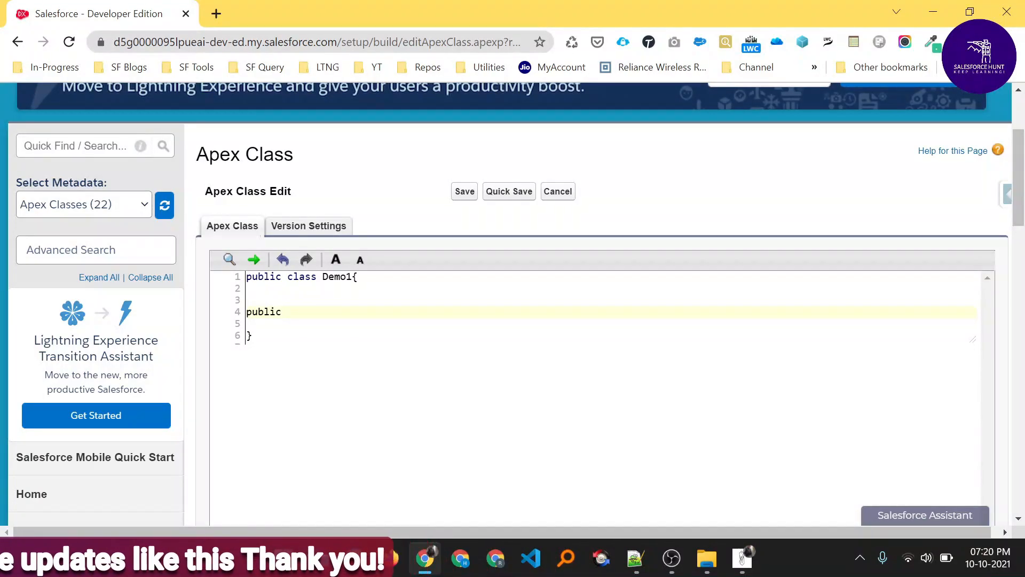
{"action": "type", "text": " Demo1"}
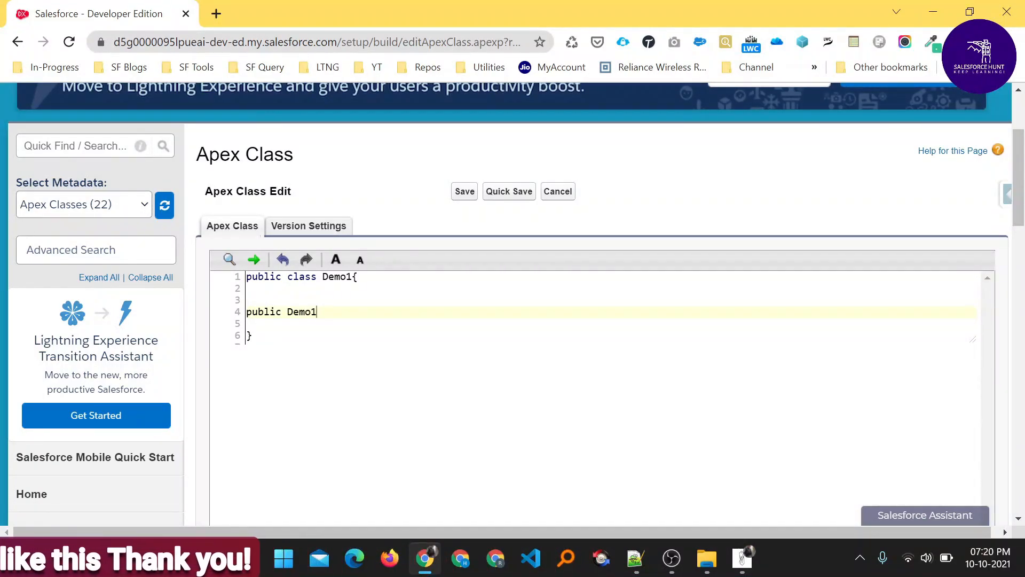
{"action": "type", "text": "()"}
{"action": "key", "text": "Return"}
{"action": "type", "text": "{"}
{"action": "key", "text": "Return"}
{"action": "key", "text": "Return"}
{"action": "type", "text": "}"}
{"action": "key", "text": "Up"}
Write System.debug('Hello'); in the constructor body and save the Apex class
{"action": "type", "text": "S"}
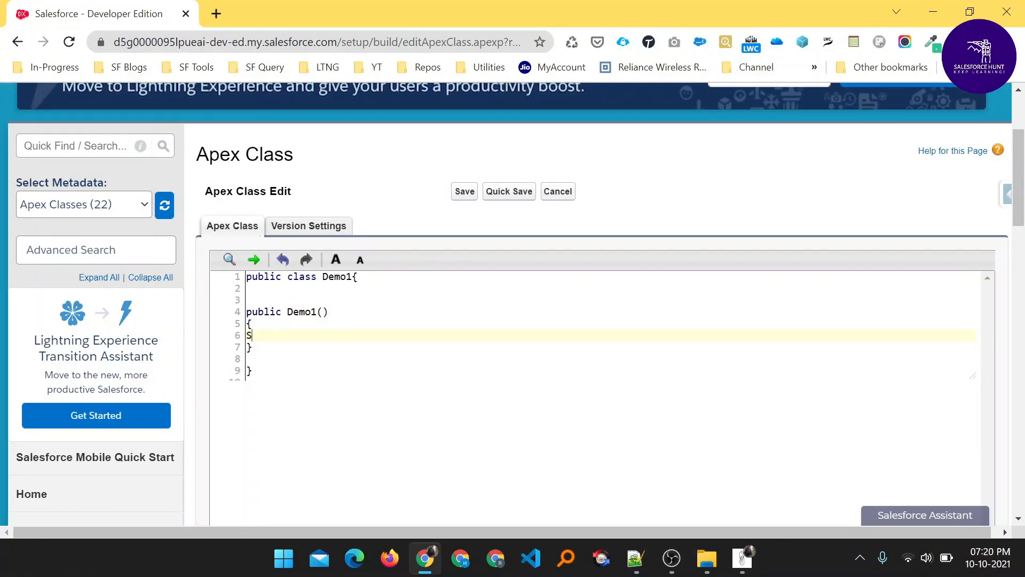
{"action": "type", "text": "ystem.debug"}
{"action": "type", "text": "()"}
{"action": "type", "text": "Hello"}
{"action": "key", "text": "End"}
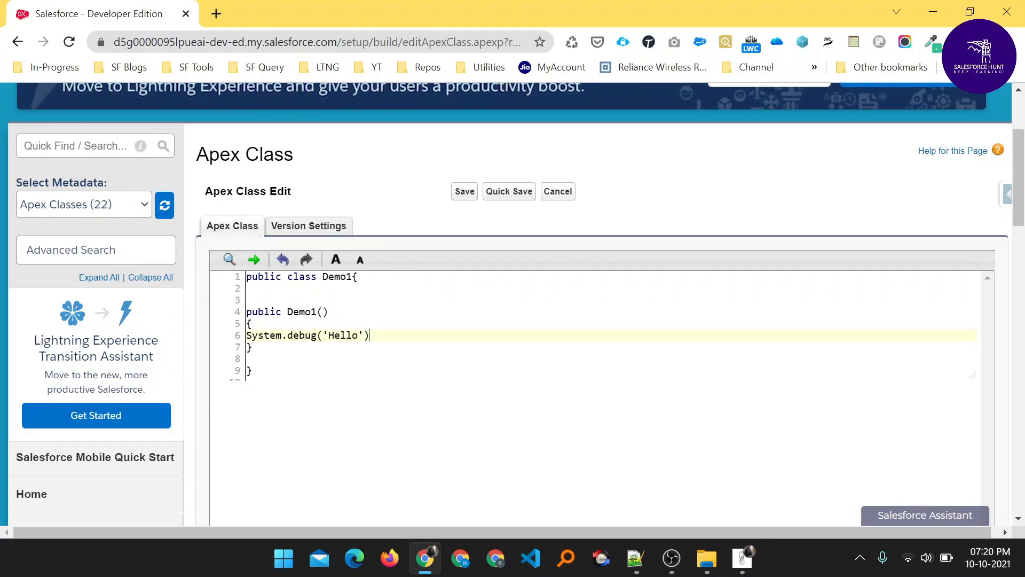
{"action": "key", "text": "ctrl+s"}
{"action": "key", "text": "F5"}
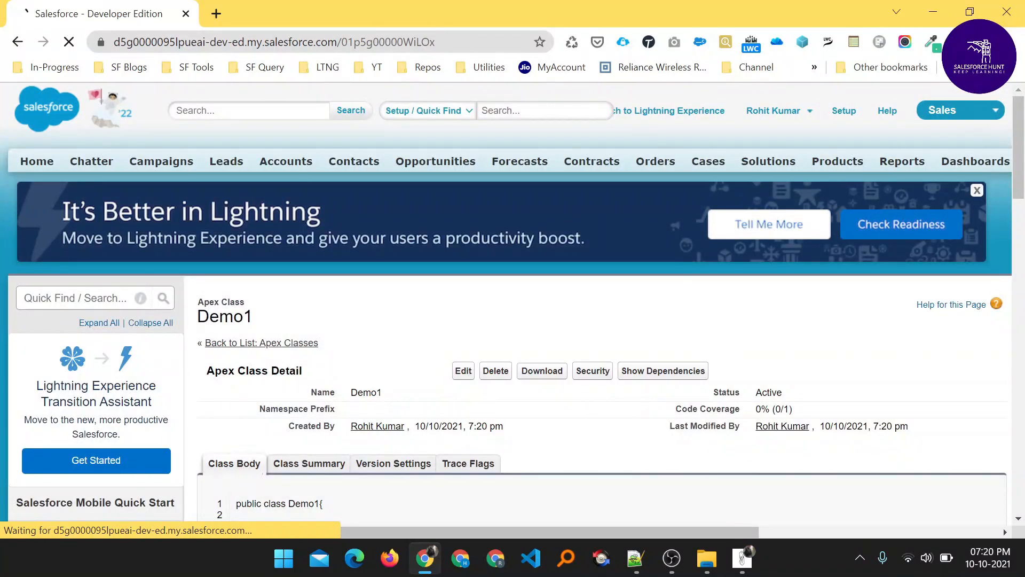
{"action": "scroll", "coordinate": [502, 431], "scroll_direction": "down", "scroll_amount": 4}
{"action": "scroll", "coordinate": [504, 437], "scroll_direction": "up", "scroll_amount": 4}
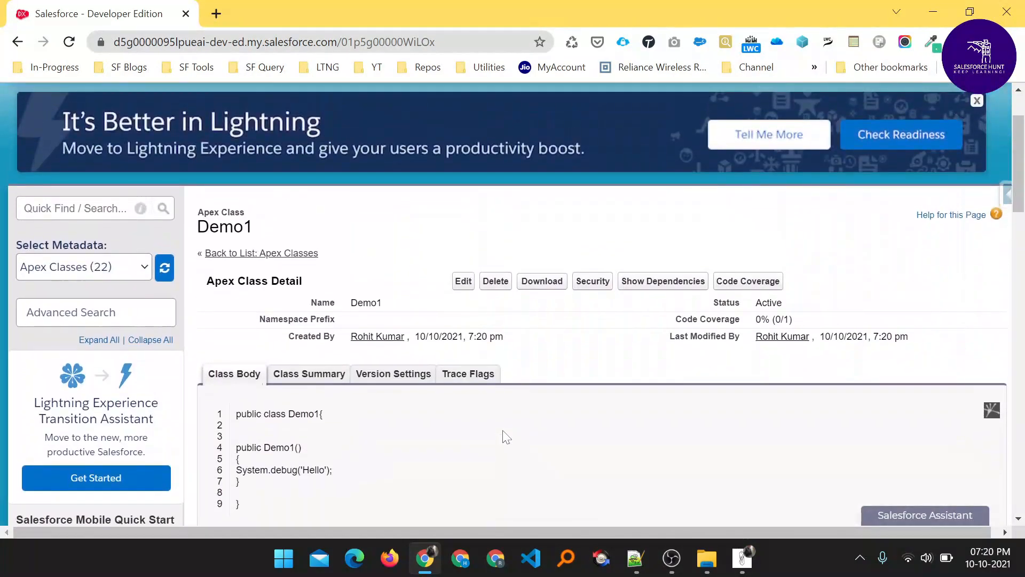
Search the setup for "visu", open Visualforce Pages and start a new page
{"action": "left_click", "coordinate": [76, 298]}
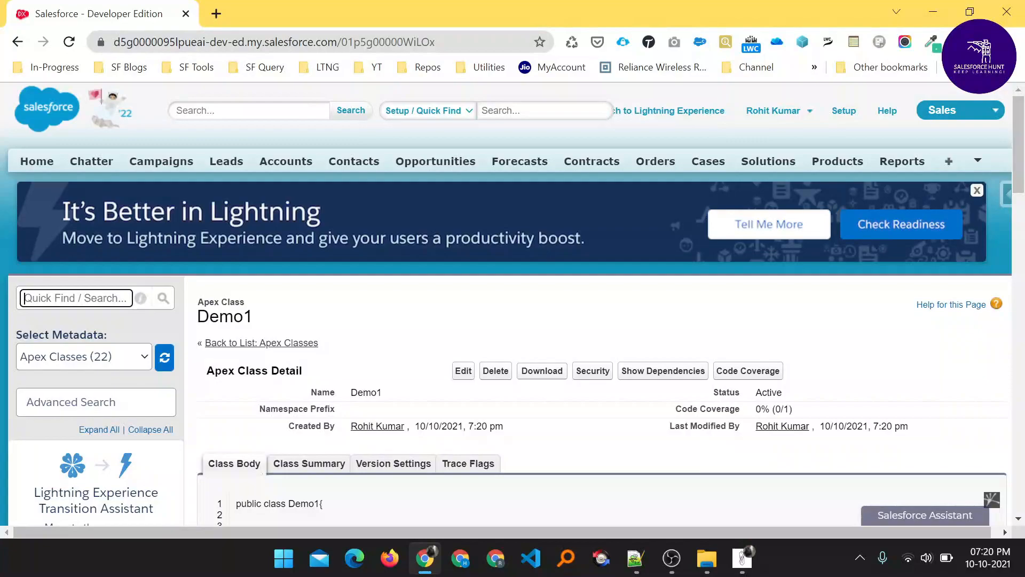
{"action": "type", "text": "V"}
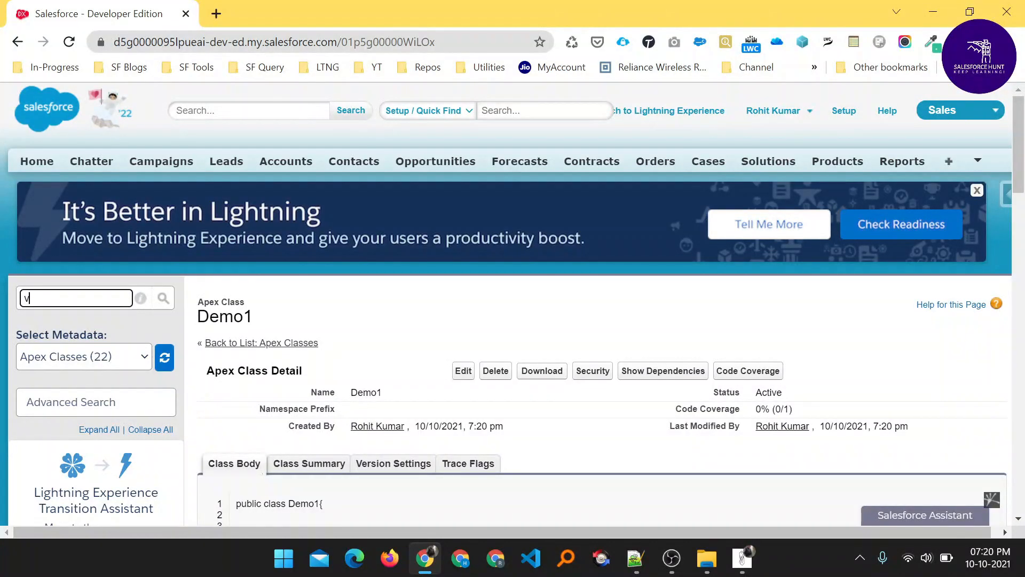
{"action": "type", "text": "isu"}
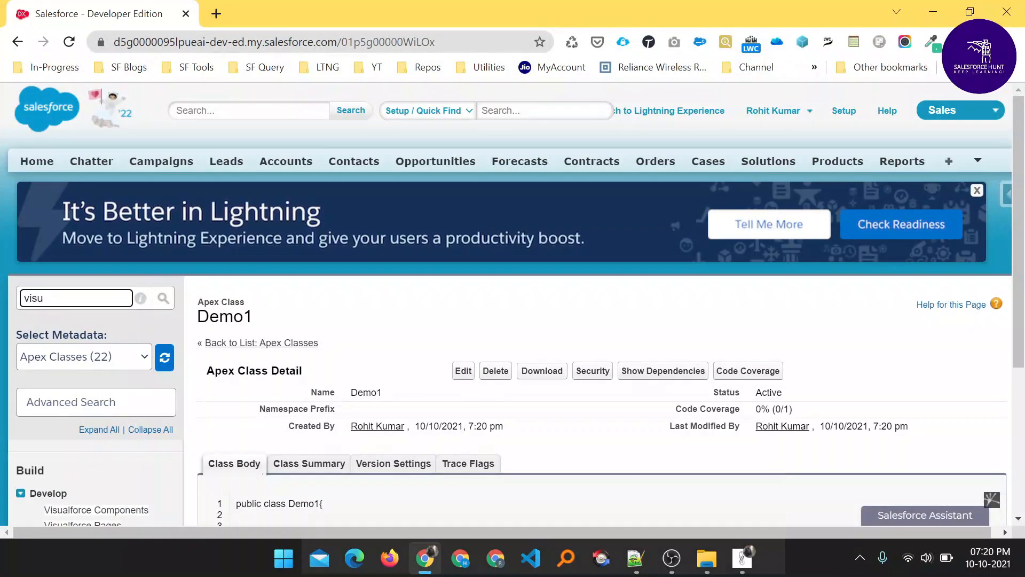
{"action": "scroll", "coordinate": [88, 303], "scroll_direction": "down", "scroll_amount": 3}
{"action": "left_click", "coordinate": [80, 346]}
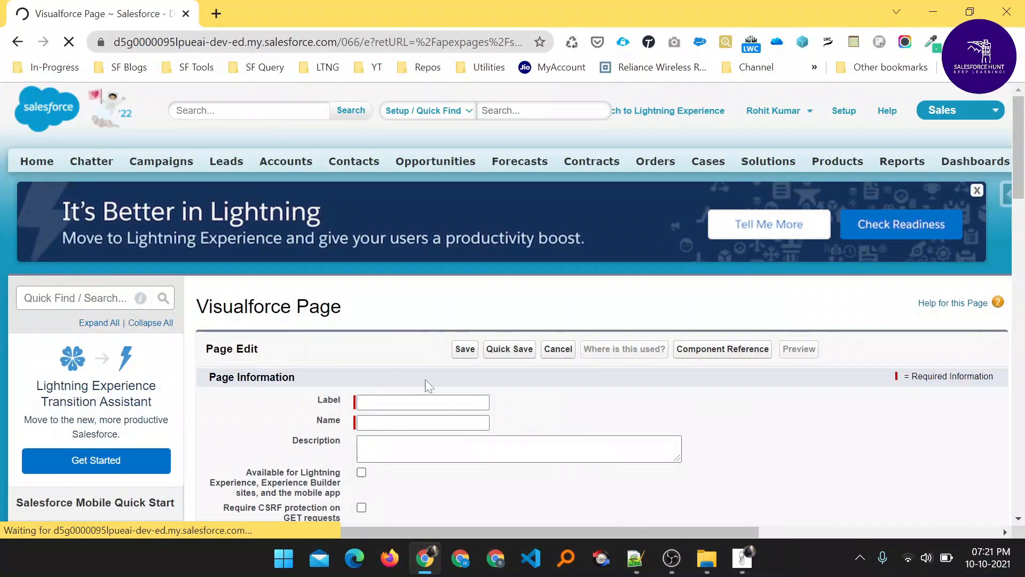
{"action": "left_click", "coordinate": [395, 404]}
{"action": "type", "text": "Demo"}
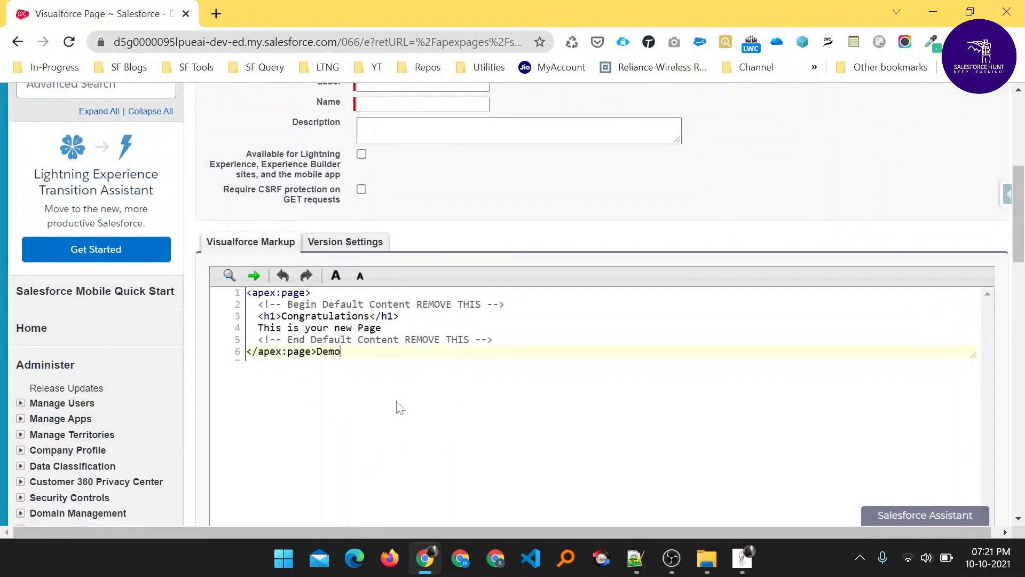
{"action": "key", "text": "BackSpace"}
{"action": "key", "text": "BackSpace"}
{"action": "key", "text": "BackSpace"}
Label the new Visualforce page Demo1, use the same name, and save it with the default markup
{"action": "scroll", "coordinate": [400, 407], "scroll_direction": "up", "scroll_amount": 6}
{"action": "left_click", "coordinate": [400, 404]}
{"action": "type", "text": "Demo1"}
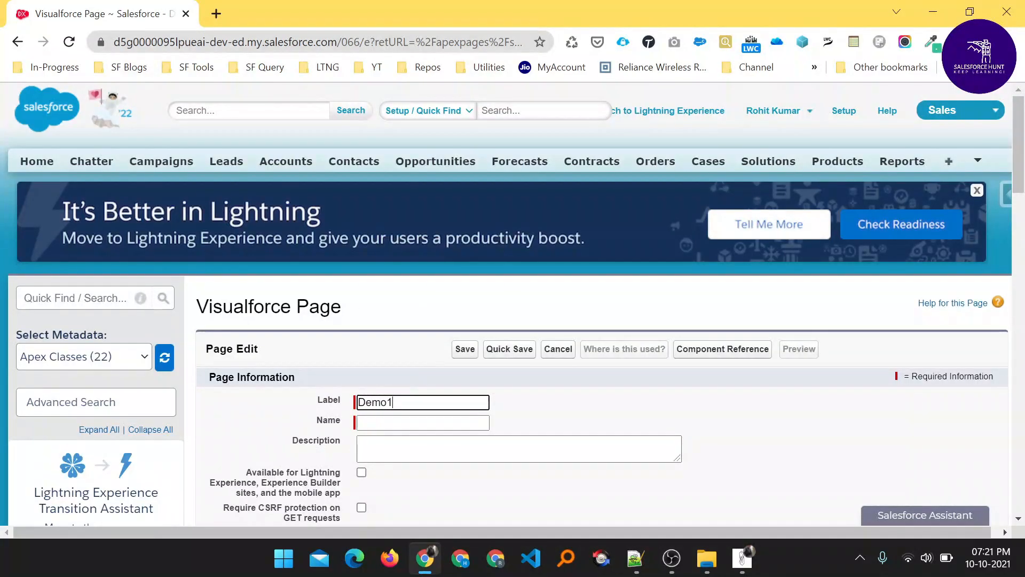
{"action": "key", "text": "Tab"}
{"action": "scroll", "coordinate": [530, 428], "scroll_direction": "down", "scroll_amount": 5}
{"action": "scroll", "coordinate": [530, 428], "scroll_direction": "up", "scroll_amount": 5}
{"action": "left_click", "coordinate": [465, 350]}
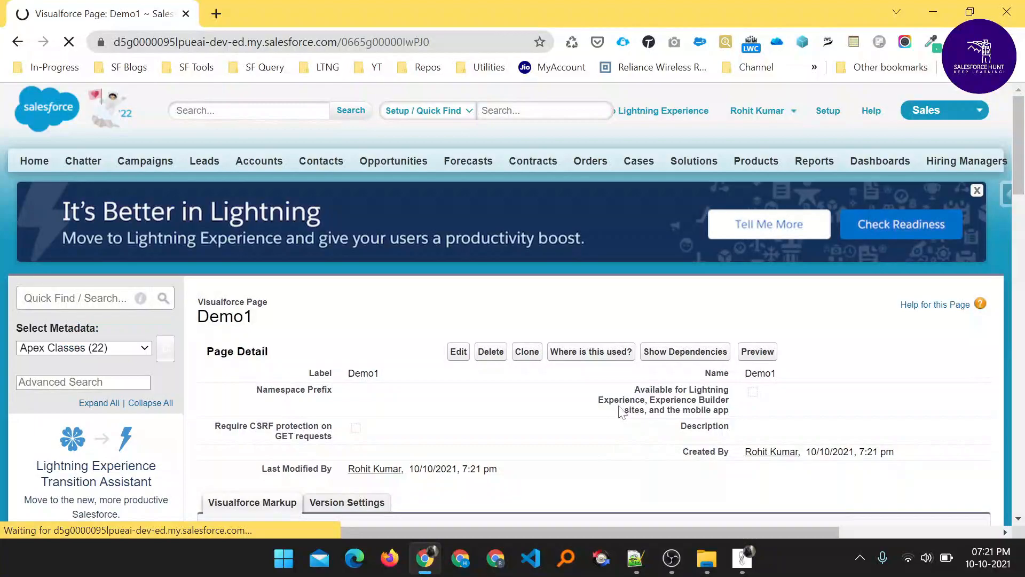
{"action": "scroll", "coordinate": [621, 411], "scroll_direction": "down", "scroll_amount": 4}
{"action": "scroll", "coordinate": [618, 411], "scroll_direction": "up", "scroll_amount": 3}
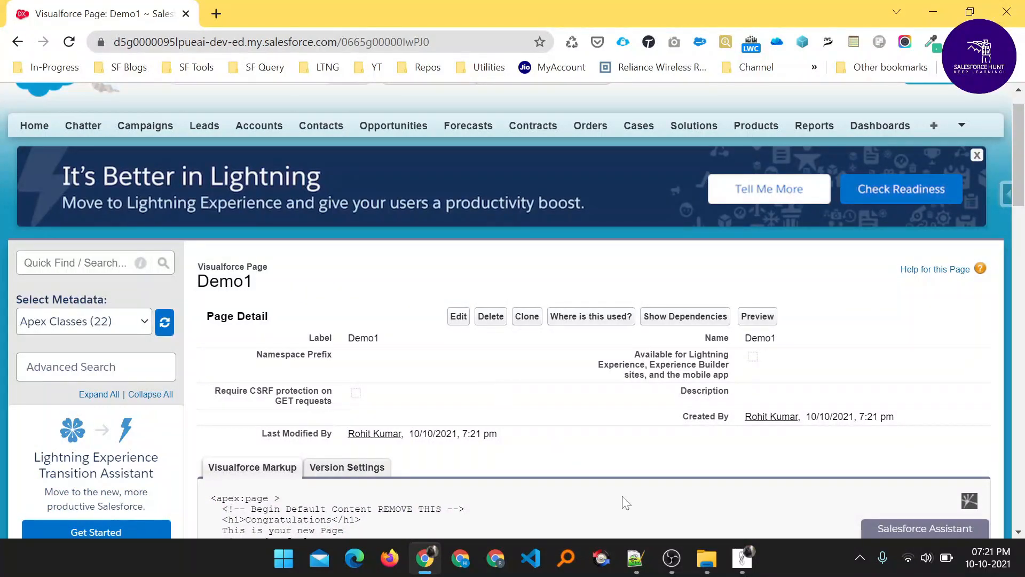
Switch to Notepad++ and duplicate the Demo1 ApexClass types block below the original in destructiveChanges.xml
{"action": "left_click", "coordinate": [635, 561]}
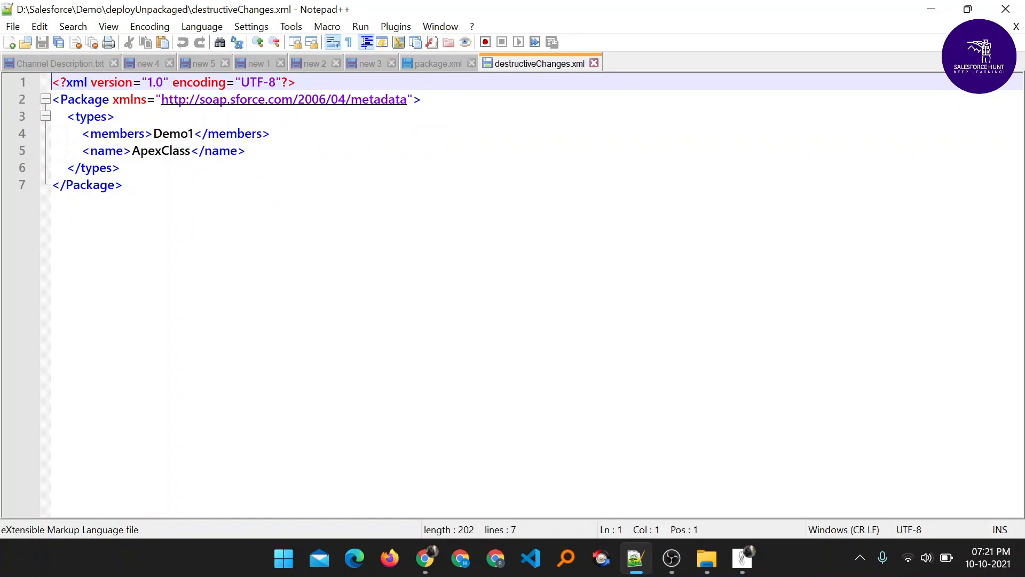
{"action": "left_click_drag", "start_coordinate": [60, 116], "coordinate": [121, 168]}
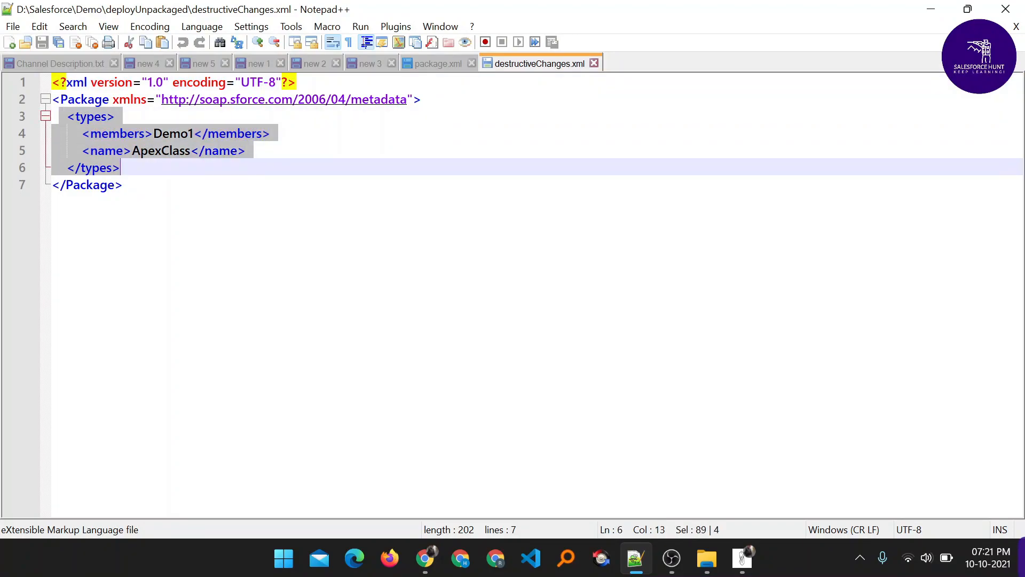
{"action": "key", "text": "ctrl+c"}
{"action": "key", "text": "End"}
{"action": "key", "text": "Return"}
{"action": "key", "text": "ctrl+v"}
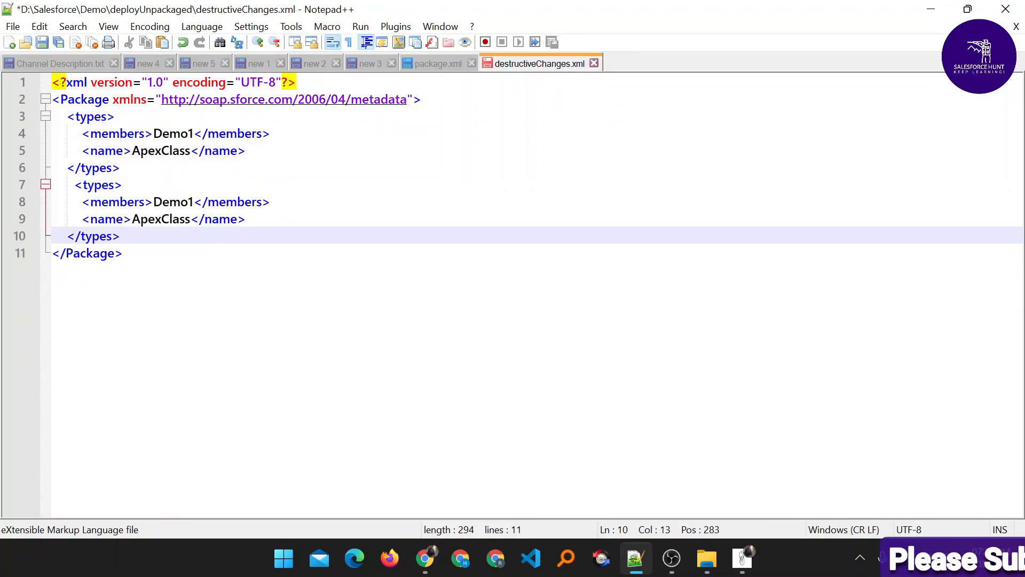
Change the metadata name in the second types block to ApexPage and save destructiveChanges.xml
{"action": "left_click", "coordinate": [188, 202]}
{"action": "left_click", "coordinate": [190, 219]}
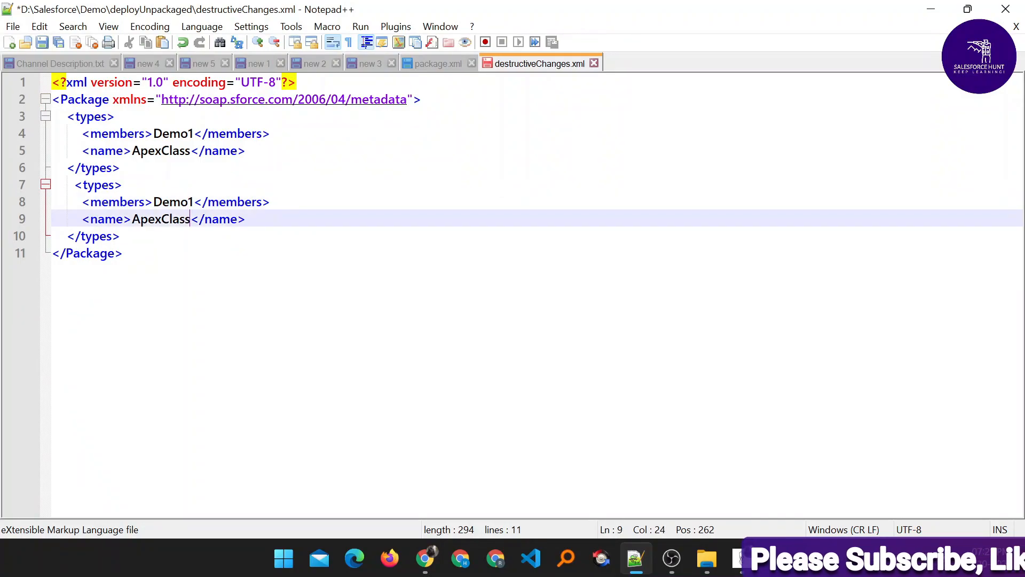
{"action": "key", "text": "shift+Left"}
{"action": "key", "text": "shift+Left"}
{"action": "key", "text": "shift+Left"}
{"action": "key", "text": "shift+Left"}
{"action": "key", "text": "shift+Left"}
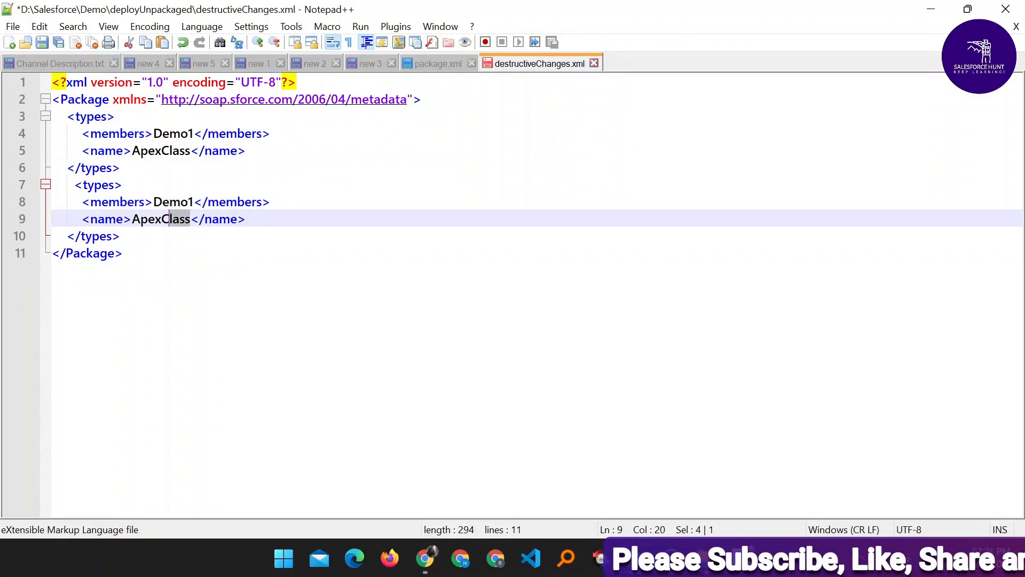
{"action": "type", "text": "Page"}
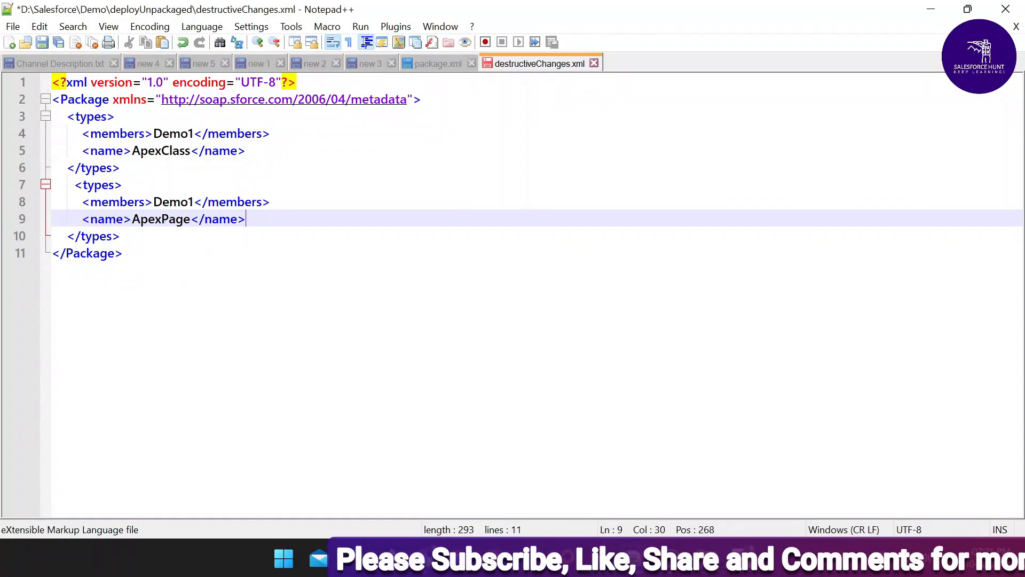
{"action": "key", "text": "ctrl+s"}
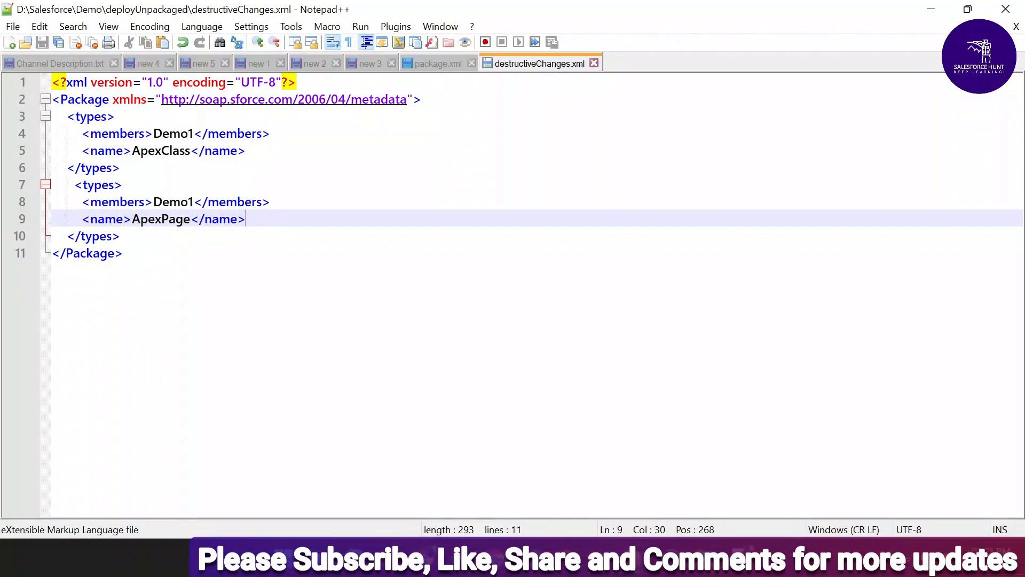
In File Explorer, compress the deployUnpackaged folder inside Demo into a ZIP archive, keeping the name deployUnpackaged.zip
{"action": "key", "text": "alt+Tab"}
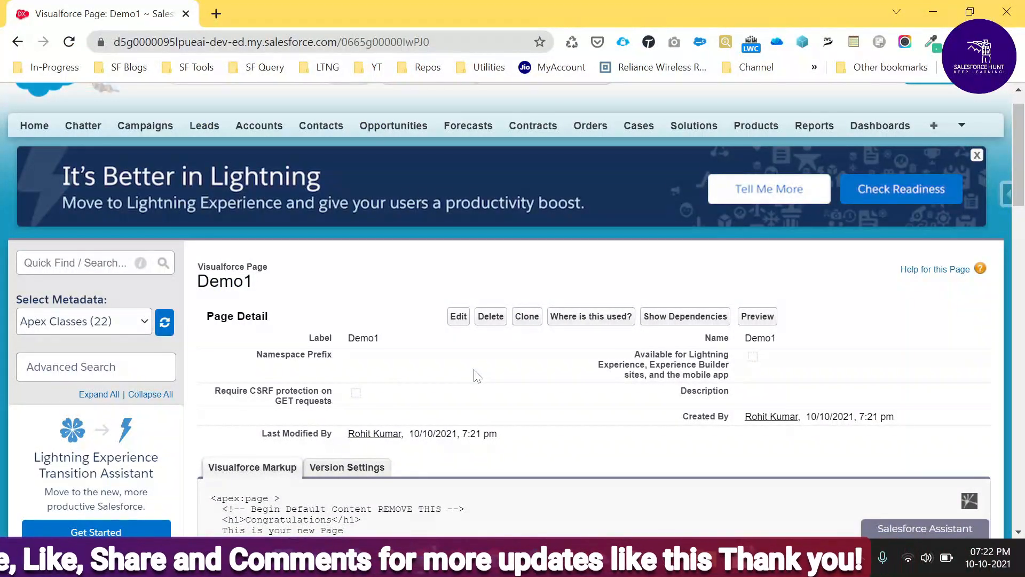
{"action": "key", "text": "alt+Tab"}
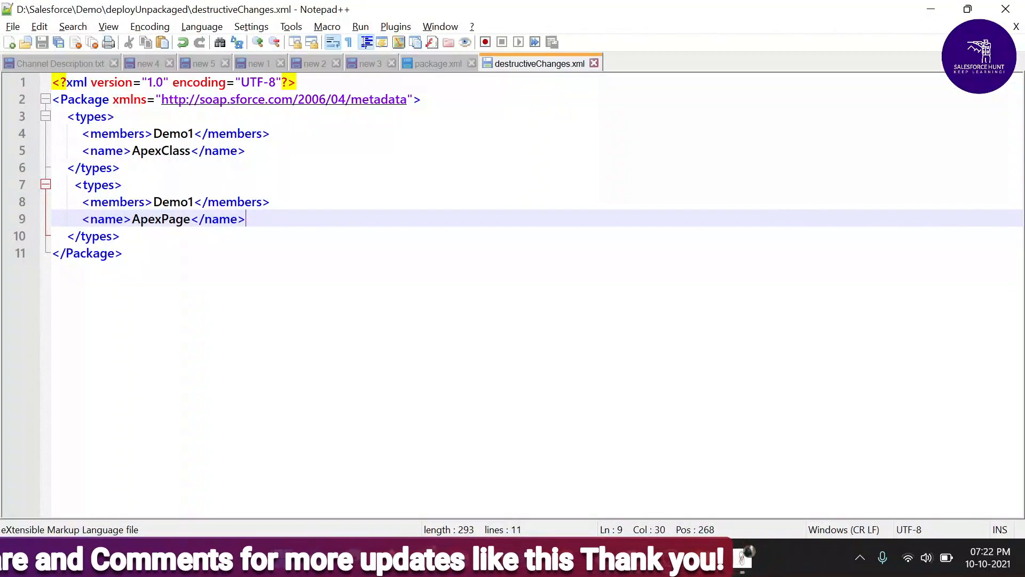
{"action": "key", "text": "alt+Tab"}
{"action": "key", "text": "alt+Tab"}
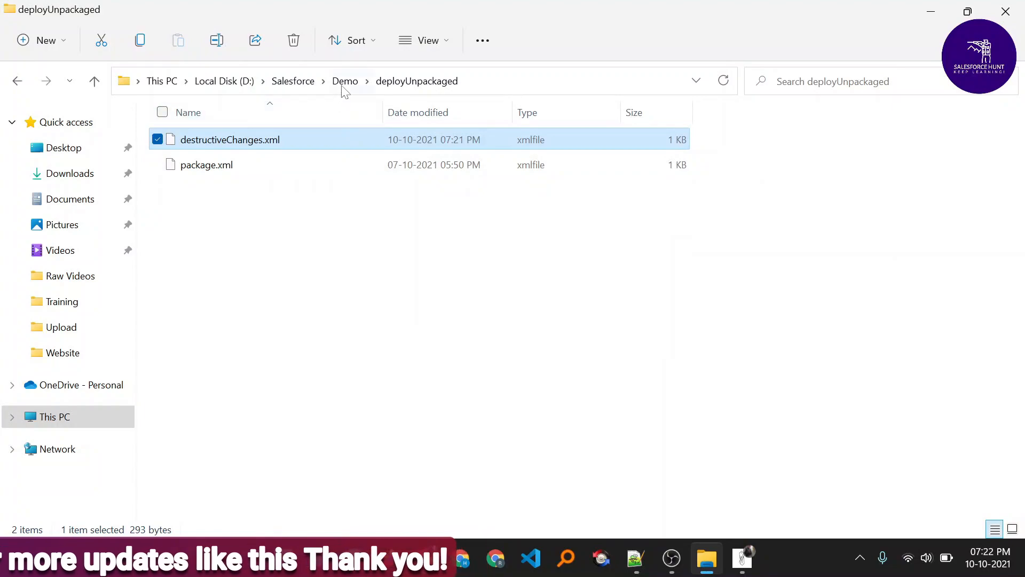
{"action": "left_click", "coordinate": [345, 85]}
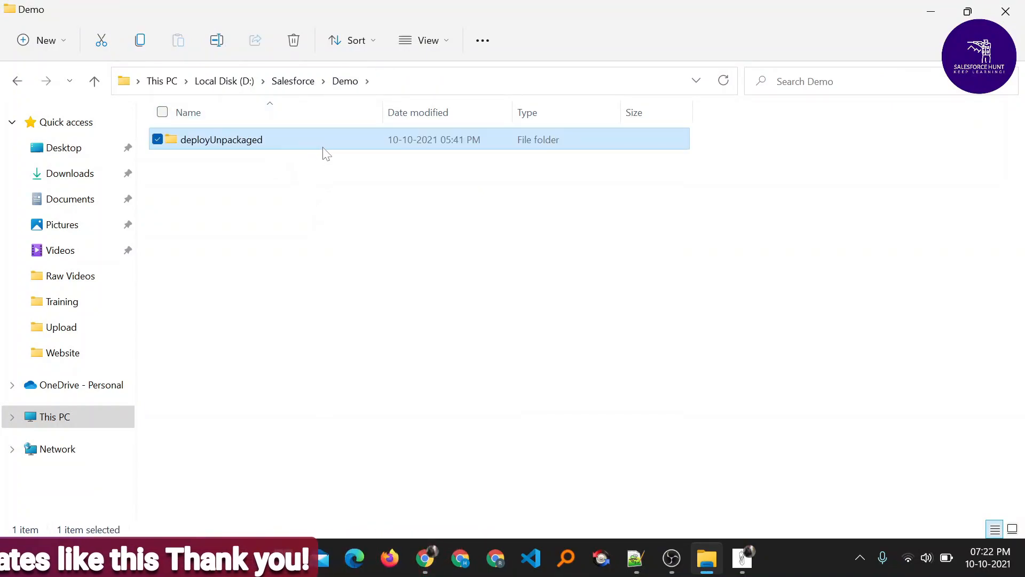
{"action": "right_click", "coordinate": [288, 139]}
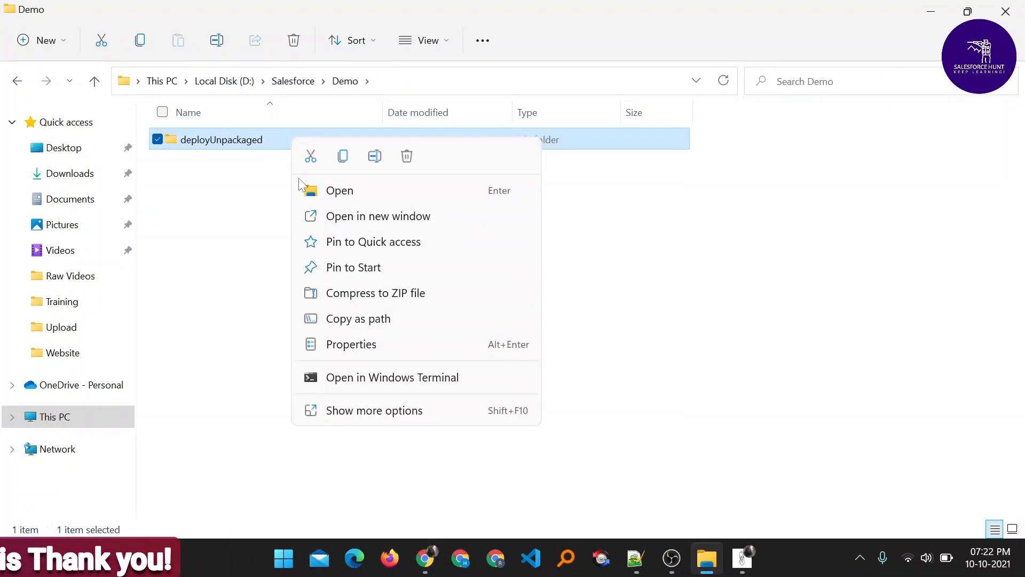
{"action": "left_click", "coordinate": [372, 411]}
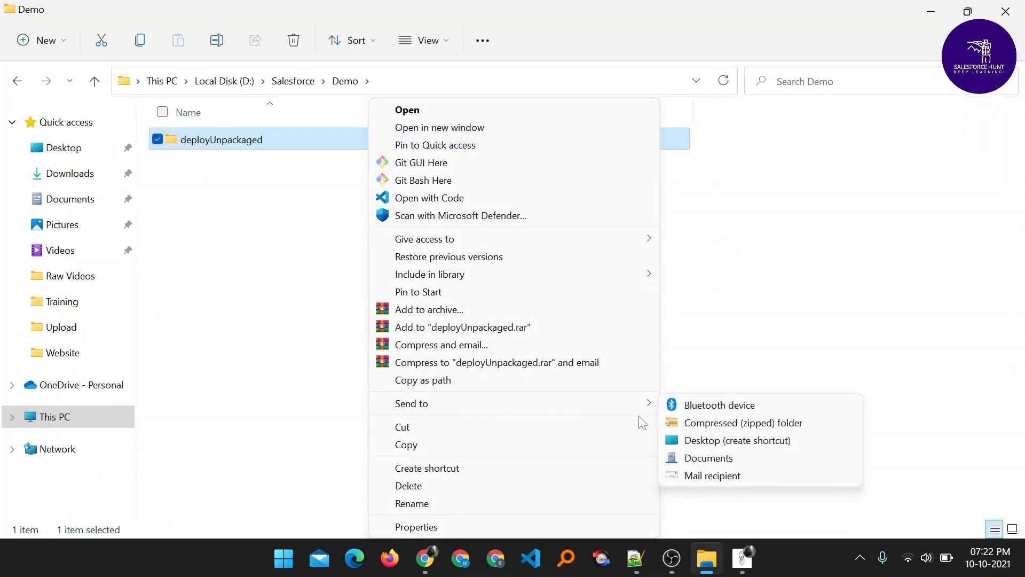
{"action": "mouse_move", "coordinate": [654, 404]}
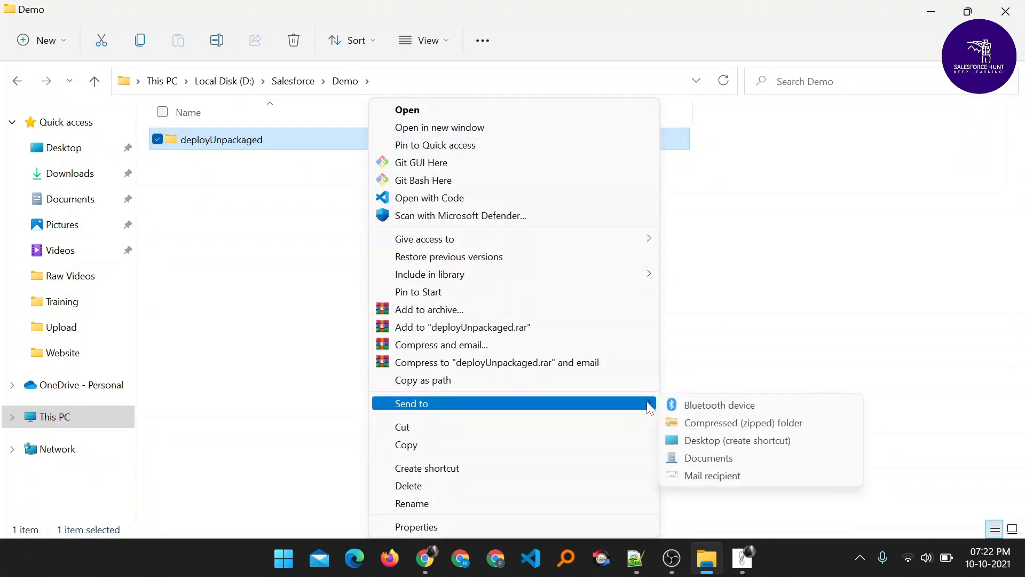
{"action": "left_click", "coordinate": [709, 426]}
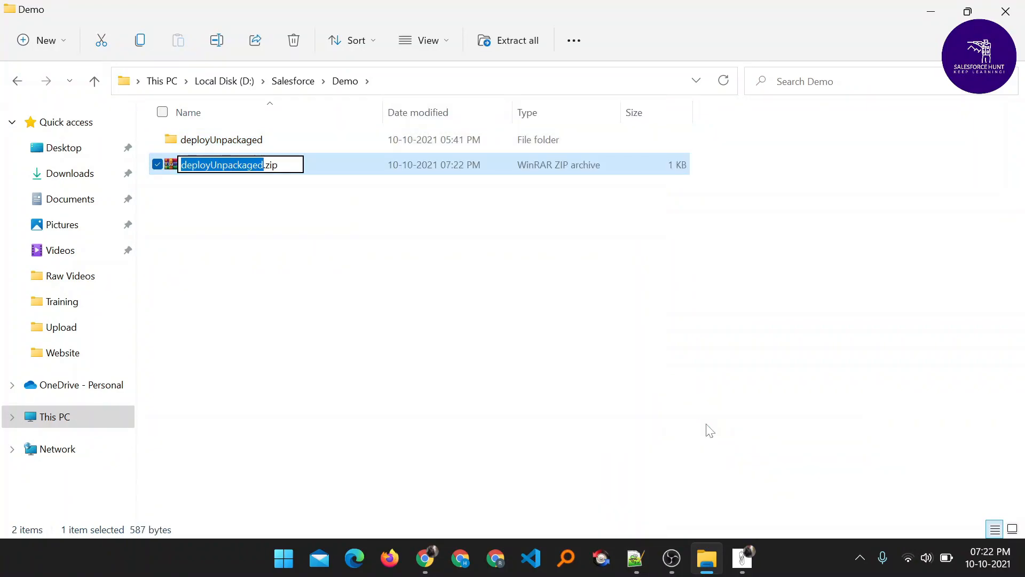
{"action": "key", "text": "Return"}
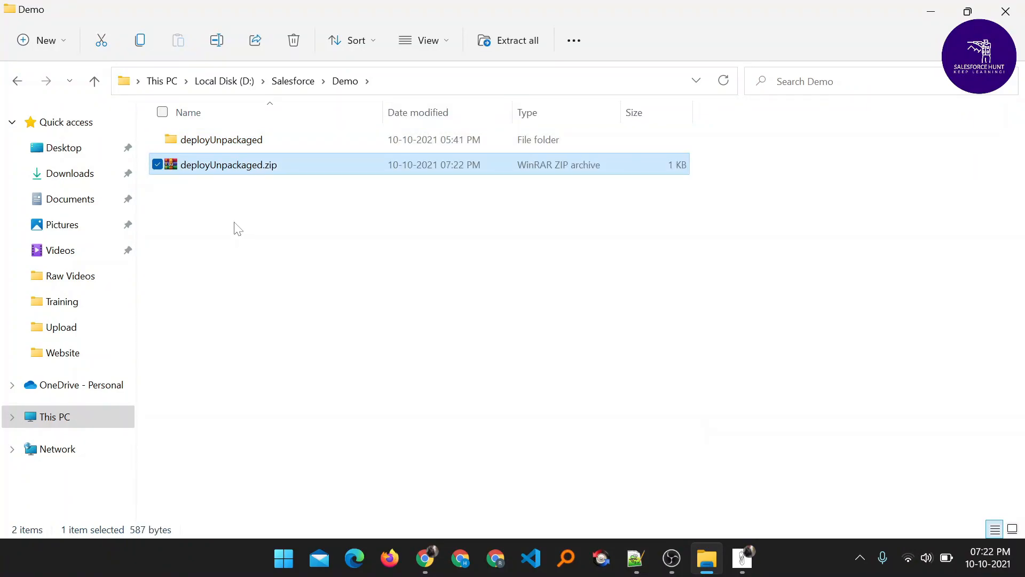
Switch to Chrome, open Workbench in a new browser tab and log in with Salesforce
{"action": "left_click", "coordinate": [433, 557]}
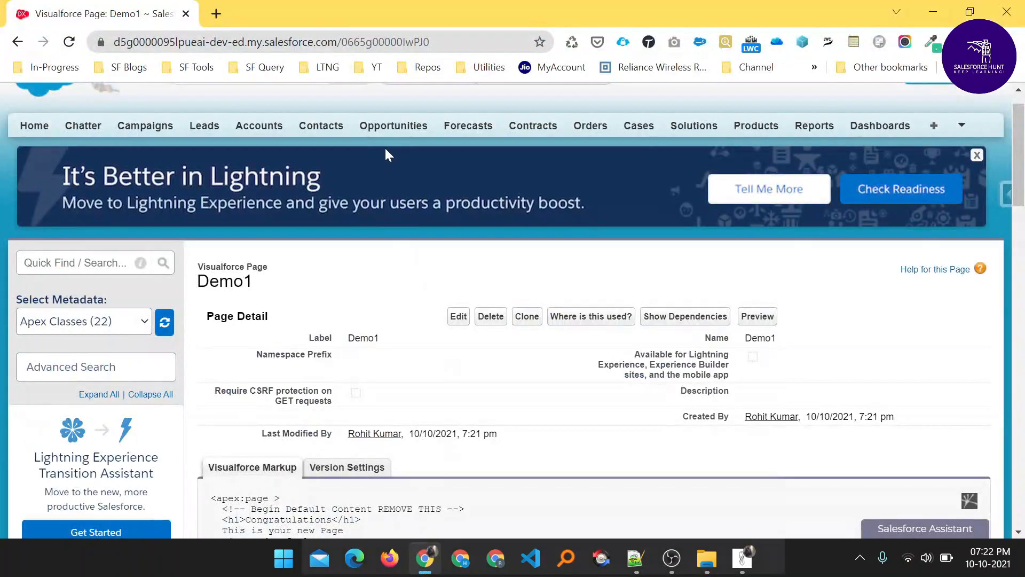
{"action": "left_click", "coordinate": [216, 13]}
{"action": "type", "text": "wo"}
{"action": "key", "text": "Return"}
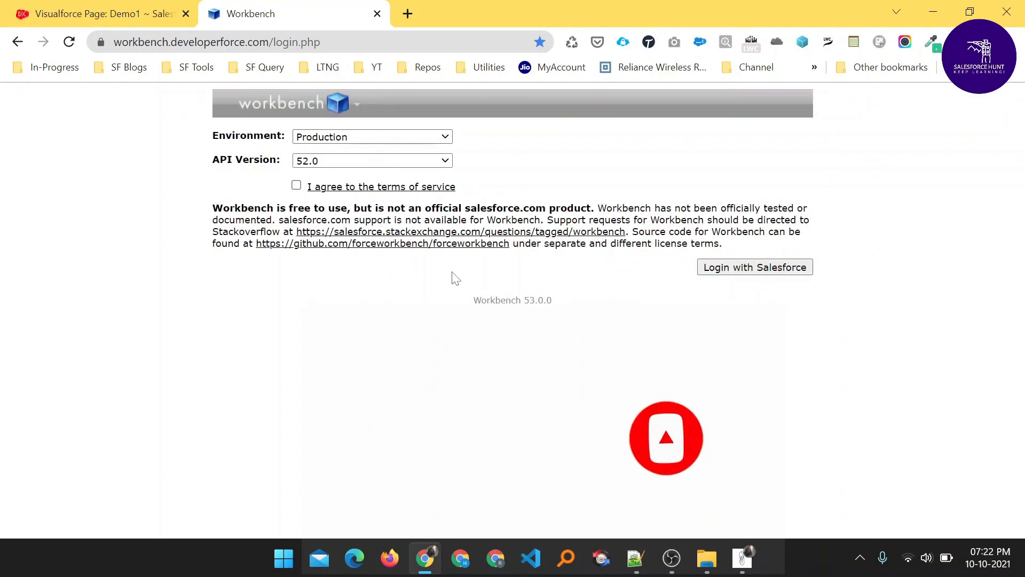
{"action": "left_click", "coordinate": [754, 272]}
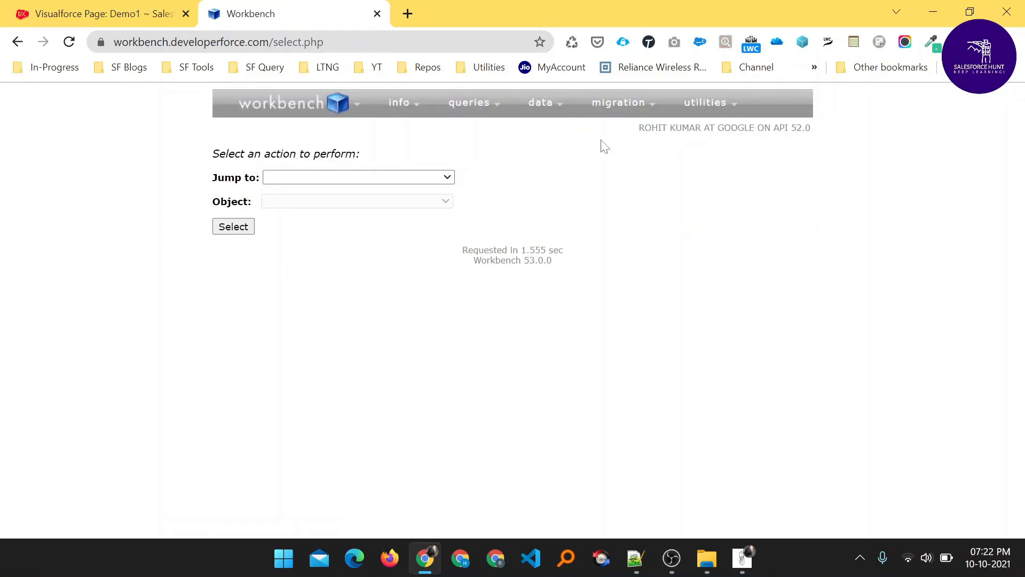
Open the migration Deploy page and choose deployUnpackaged.zip as the file to deploy
{"action": "mouse_move", "coordinate": [638, 107]}
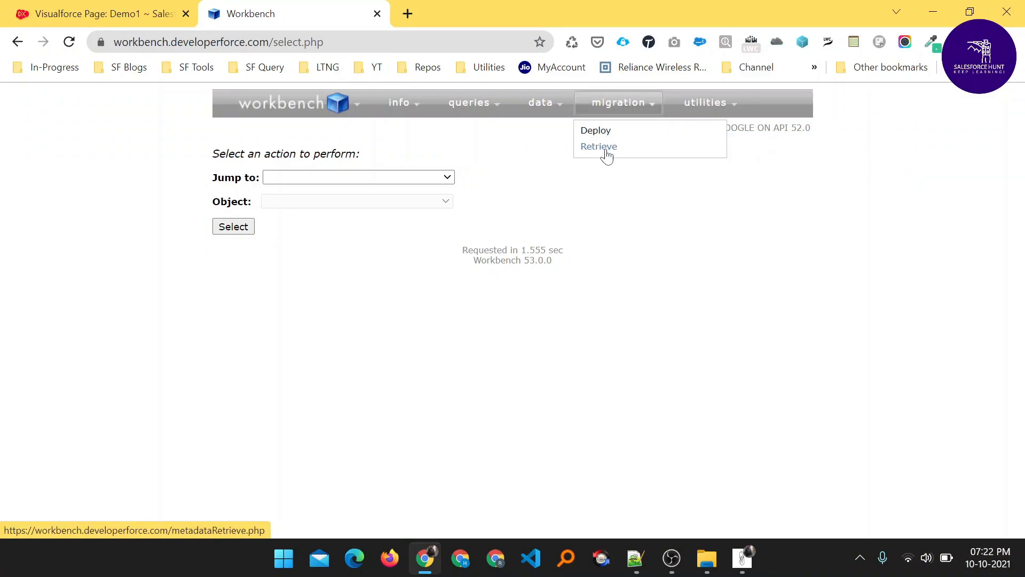
{"action": "left_click", "coordinate": [595, 132]}
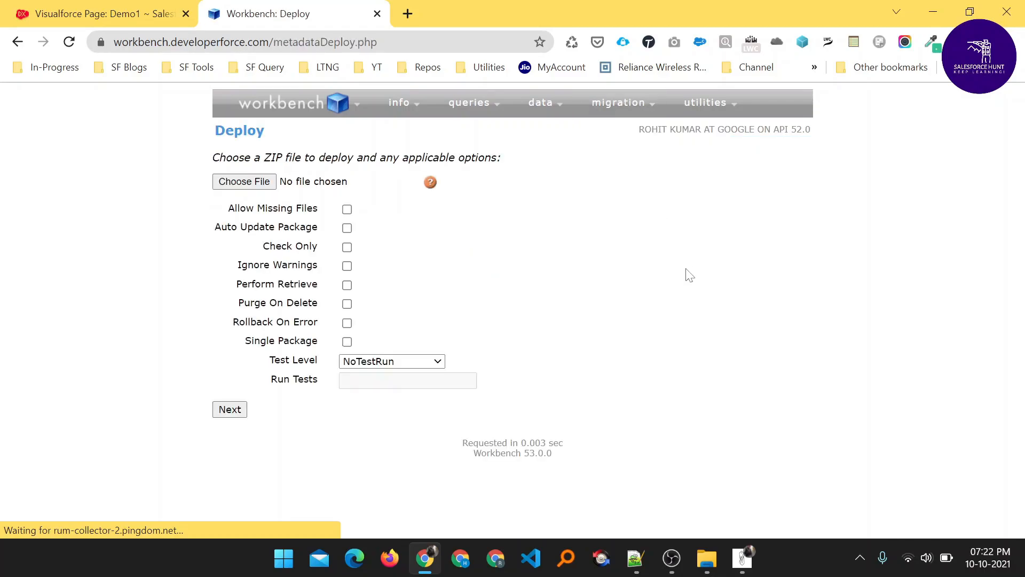
{"action": "left_click", "coordinate": [235, 184]}
{"action": "double_click", "coordinate": [224, 159]}
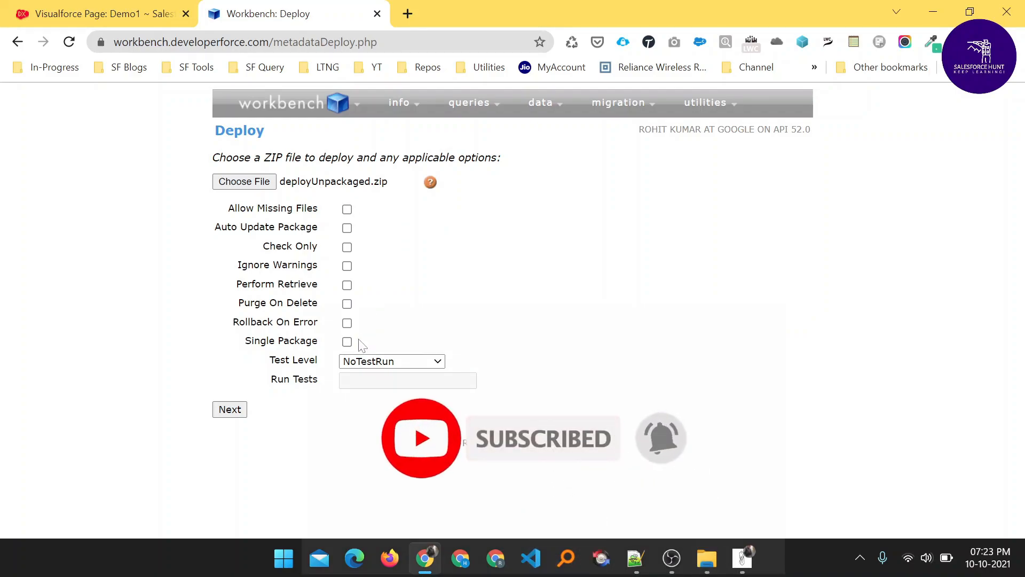
Enable Rollback On Error, keep the test level NoTestRun, and deploy the staged ZIP file
{"action": "left_click", "coordinate": [347, 323]}
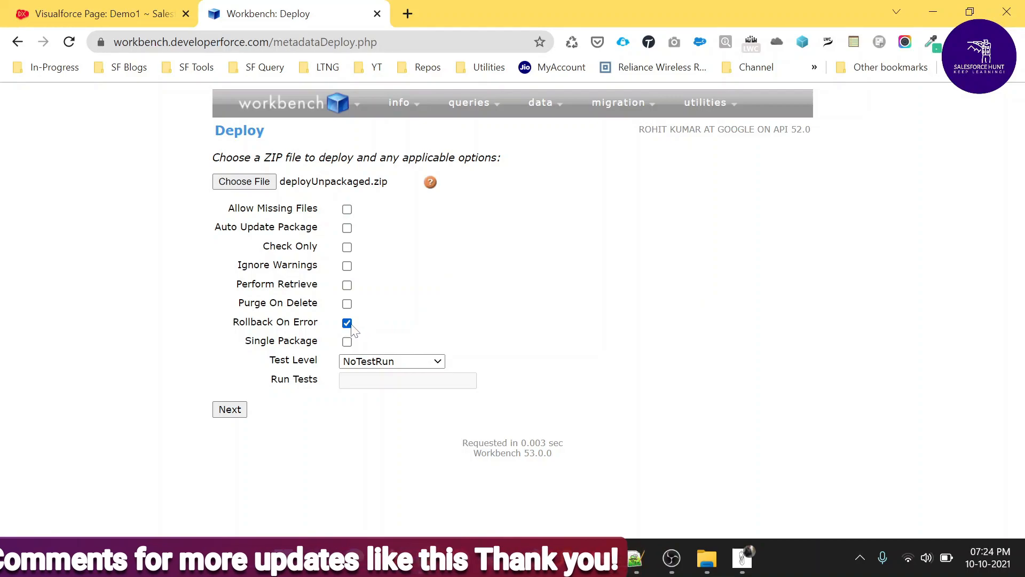
{"action": "left_click", "coordinate": [229, 409]}
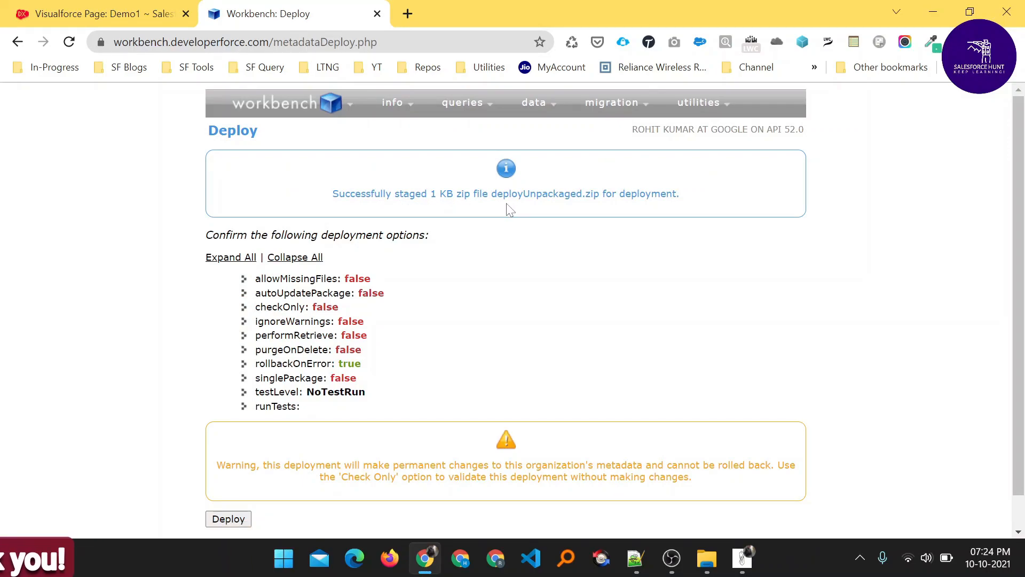
{"action": "scroll", "coordinate": [491, 294], "scroll_direction": "down", "scroll_amount": 1}
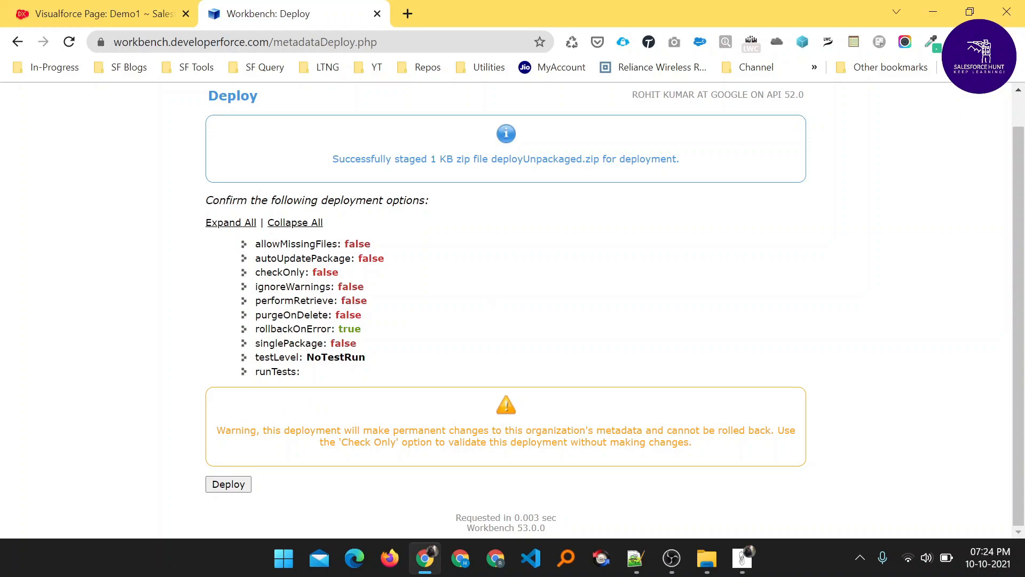
{"action": "left_click", "coordinate": [233, 485]}
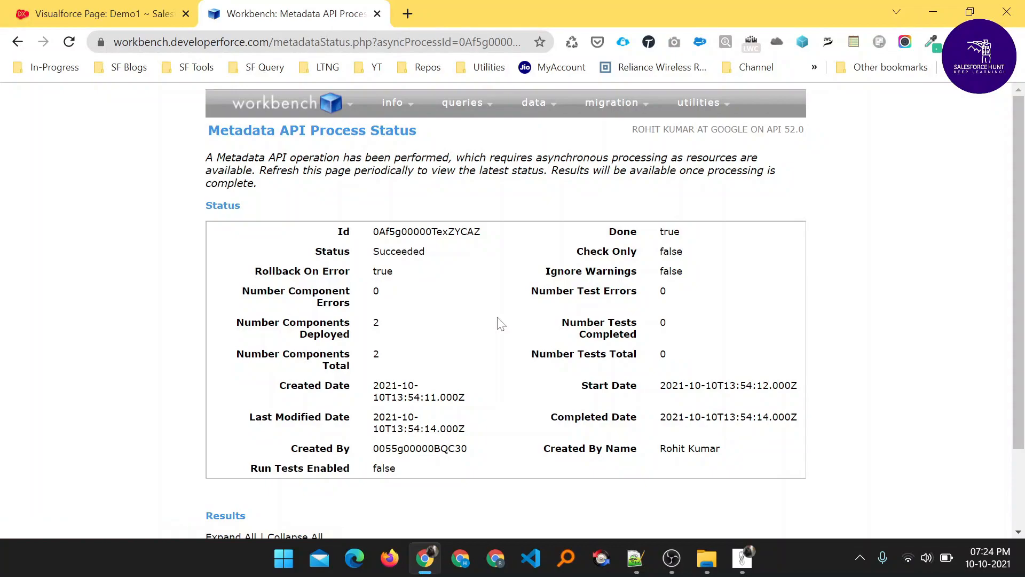
Examine the deployment status and expand componentSuccesses in the results to review the processed components
{"action": "scroll", "coordinate": [500, 323], "scroll_direction": "down", "scroll_amount": 2}
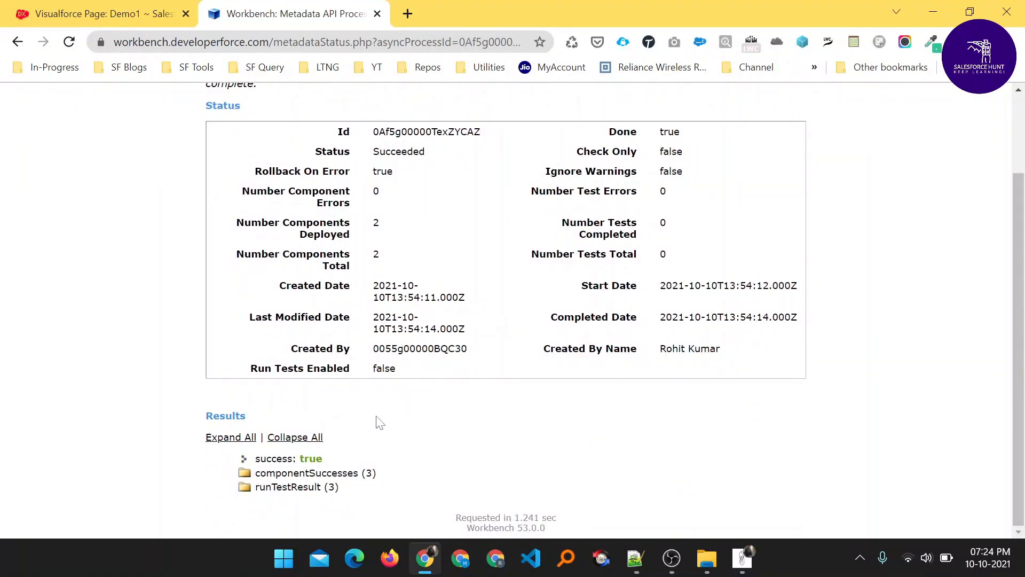
{"action": "left_click", "coordinate": [257, 477]}
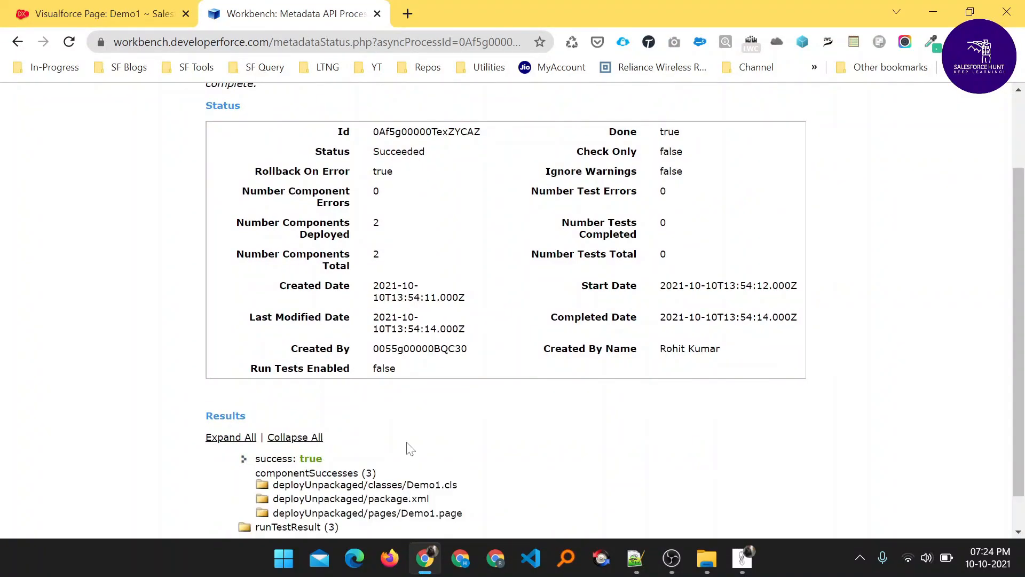
{"action": "scroll", "coordinate": [487, 438], "scroll_direction": "down", "scroll_amount": 1}
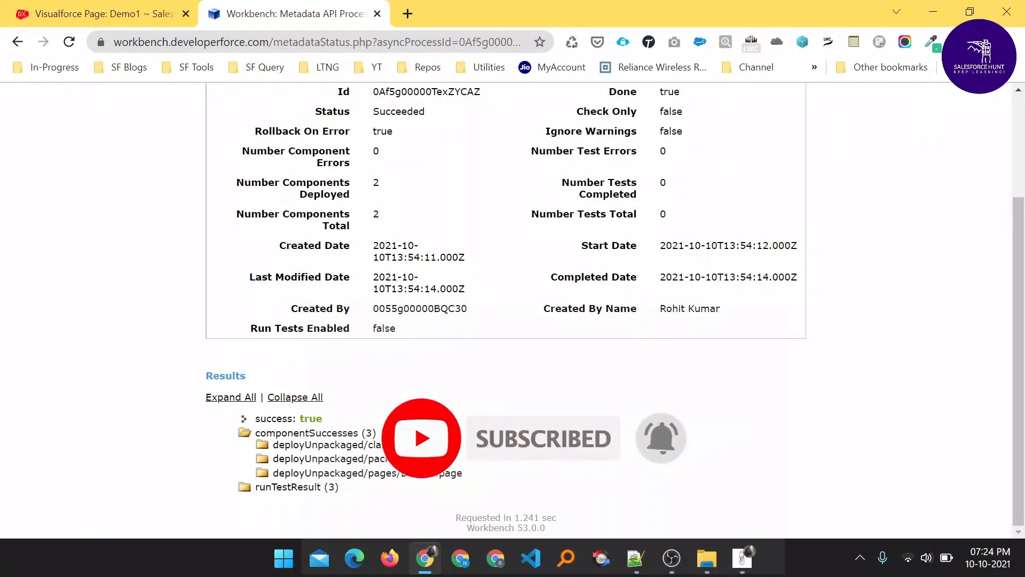
{"action": "mouse_move", "coordinate": [473, 471]}
{"action": "left_mouse_down"}
{"action": "mouse_move", "coordinate": [491, 482]}
{"action": "mouse_move", "coordinate": [520, 459]}
{"action": "left_mouse_up"}
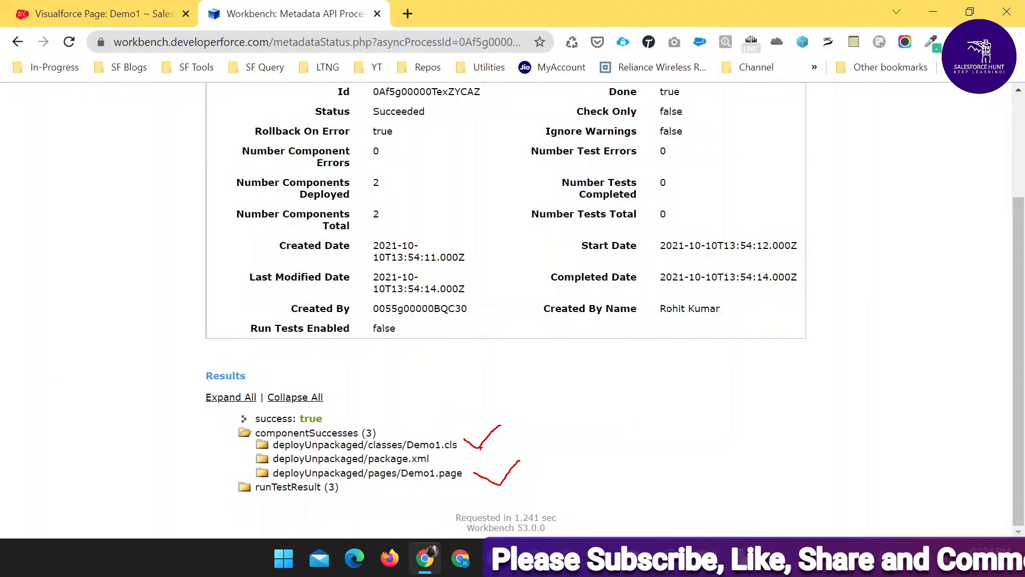
{"action": "mouse_move", "coordinate": [481, 441]}
{"action": "left_mouse_down"}
{"action": "mouse_move", "coordinate": [533, 428]}
{"action": "mouse_move", "coordinate": [542, 414]}
{"action": "left_mouse_up"}
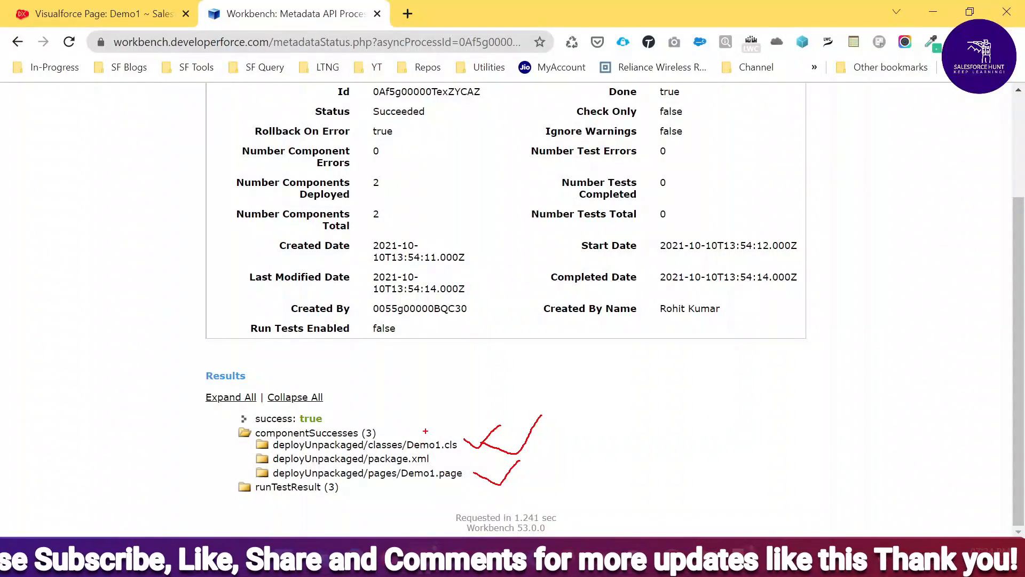
{"action": "left_click_drag", "start_coordinate": [425, 432], "coordinate": [481, 411]}
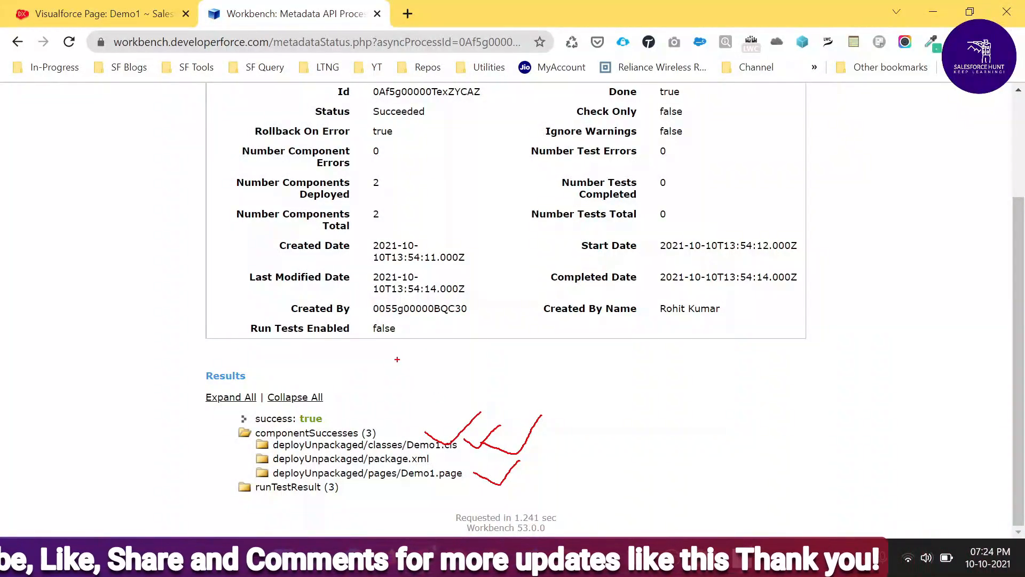
Return to the Salesforce tab, search Setup for "class", open Apex Classes and check the list for the Demo1 class
{"action": "left_click", "coordinate": [101, 14]}
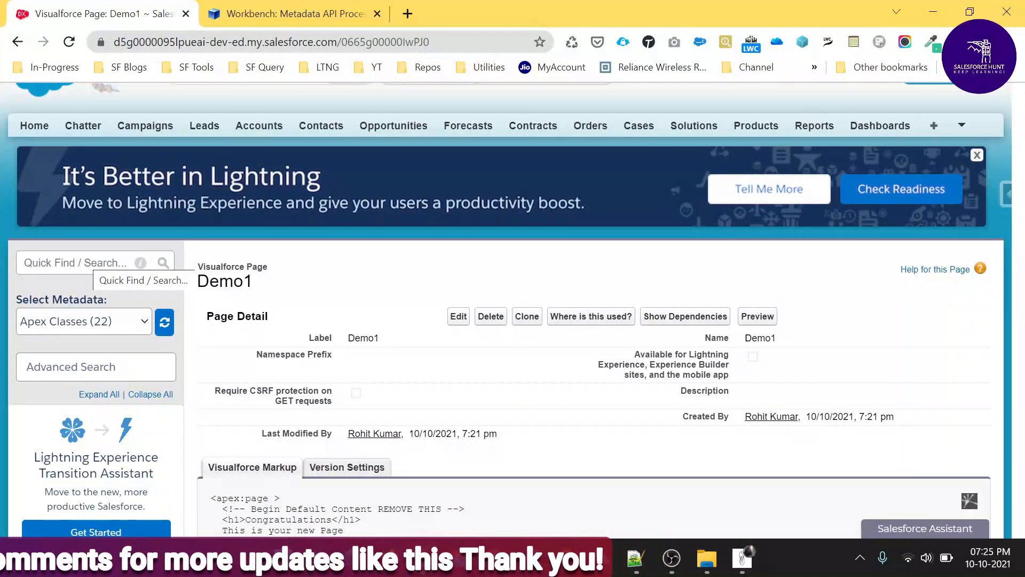
{"action": "left_click", "coordinate": [90, 262]}
{"action": "type", "text": "class"}
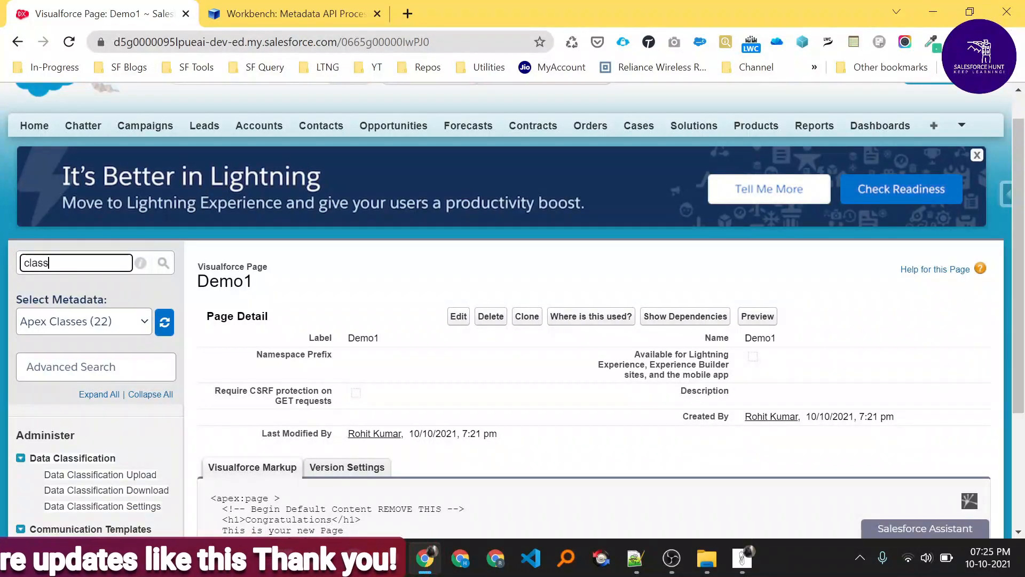
{"action": "scroll", "coordinate": [85, 258], "scroll_direction": "down", "scroll_amount": 3}
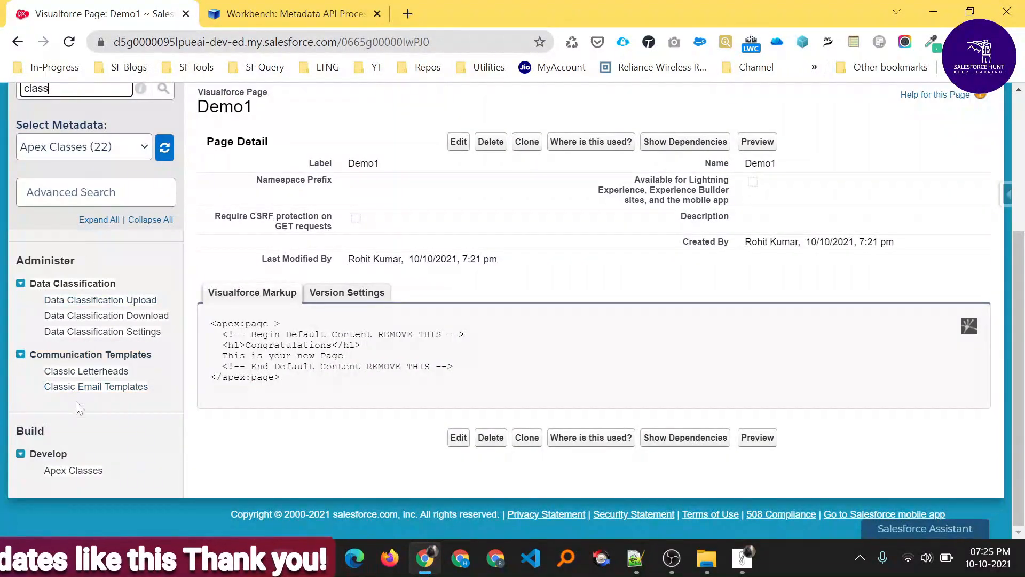
{"action": "left_click", "coordinate": [73, 469]}
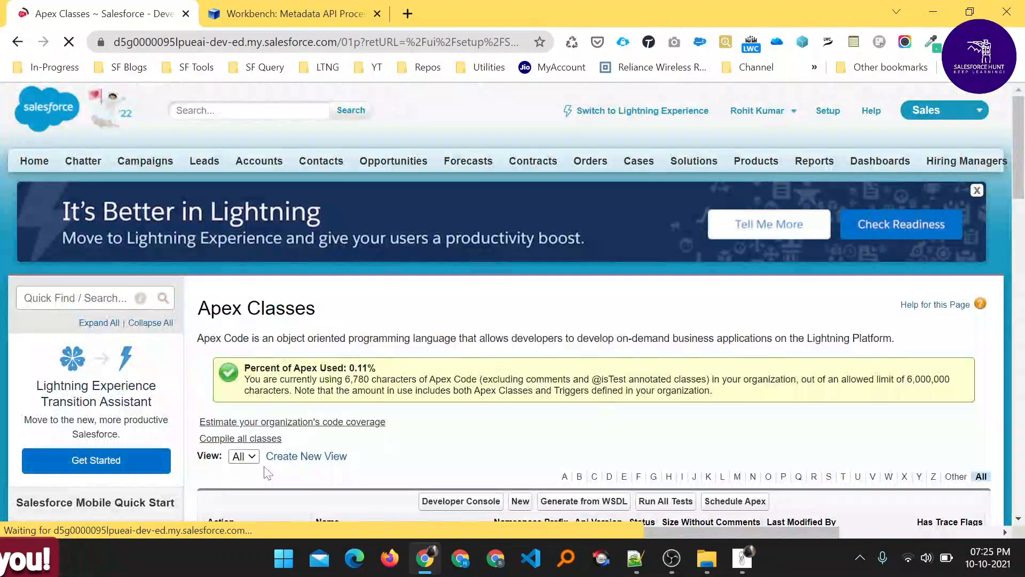
{"action": "scroll", "coordinate": [267, 473], "scroll_direction": "down", "scroll_amount": 10}
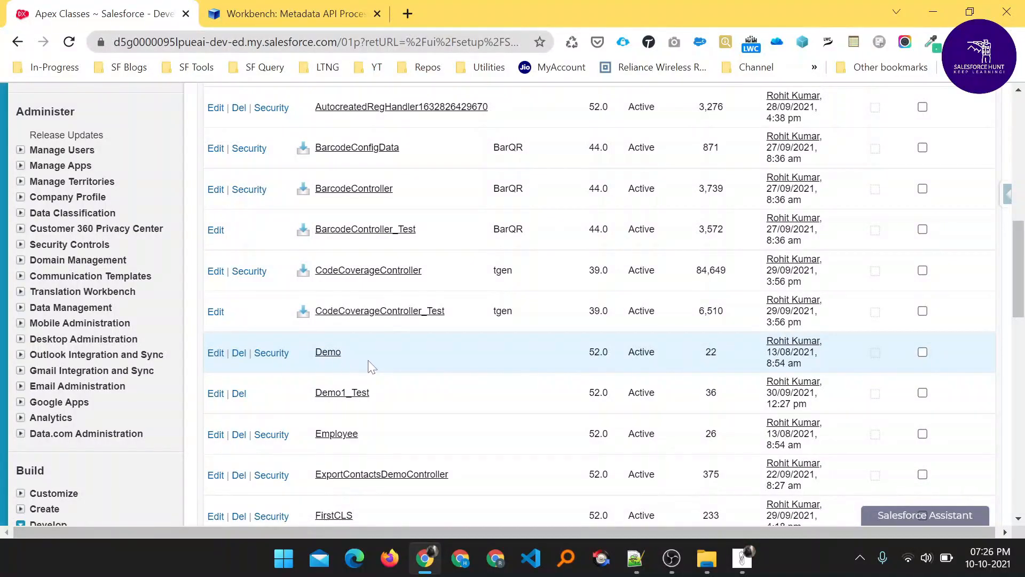
Search Setup for "pages", open Visualforce Pages and check the list for the Demo1 page
{"action": "scroll", "coordinate": [372, 367], "scroll_direction": "up", "scroll_amount": 10}
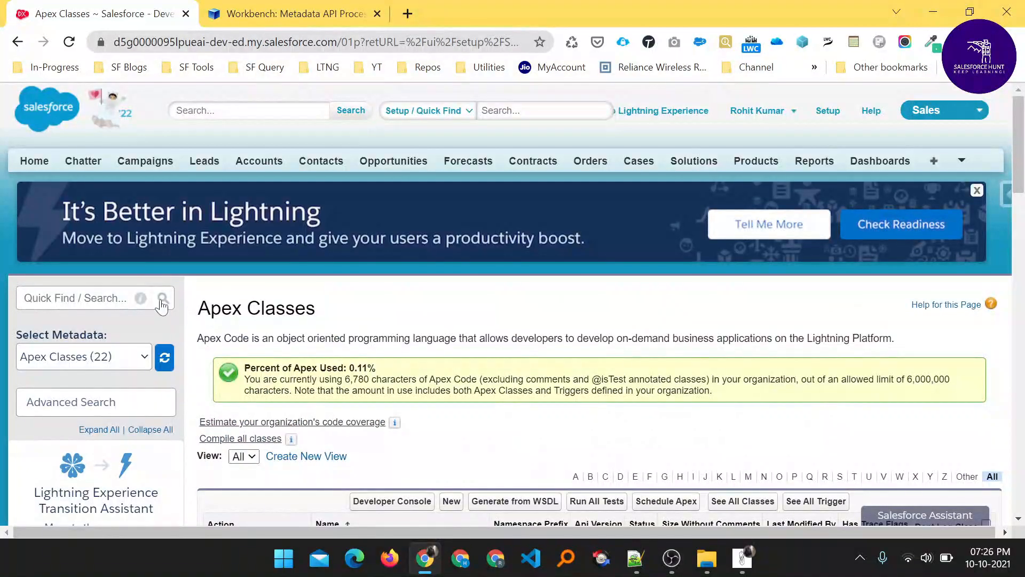
{"action": "left_click", "coordinate": [76, 298]}
{"action": "type", "text": "page"}
{"action": "scroll", "coordinate": [93, 303], "scroll_direction": "down", "scroll_amount": 6}
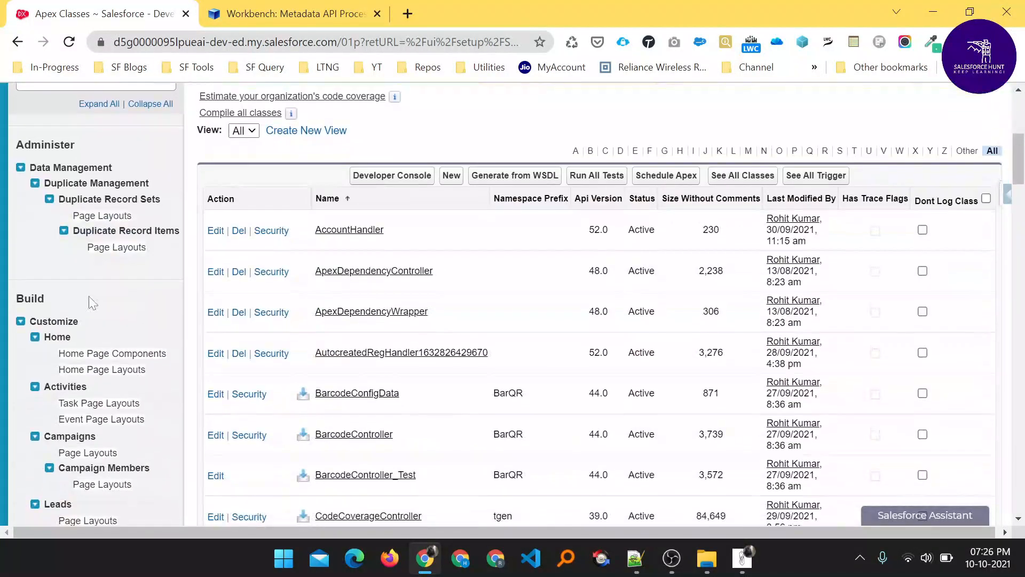
{"action": "scroll", "coordinate": [132, 435], "scroll_direction": "down", "scroll_amount": 7}
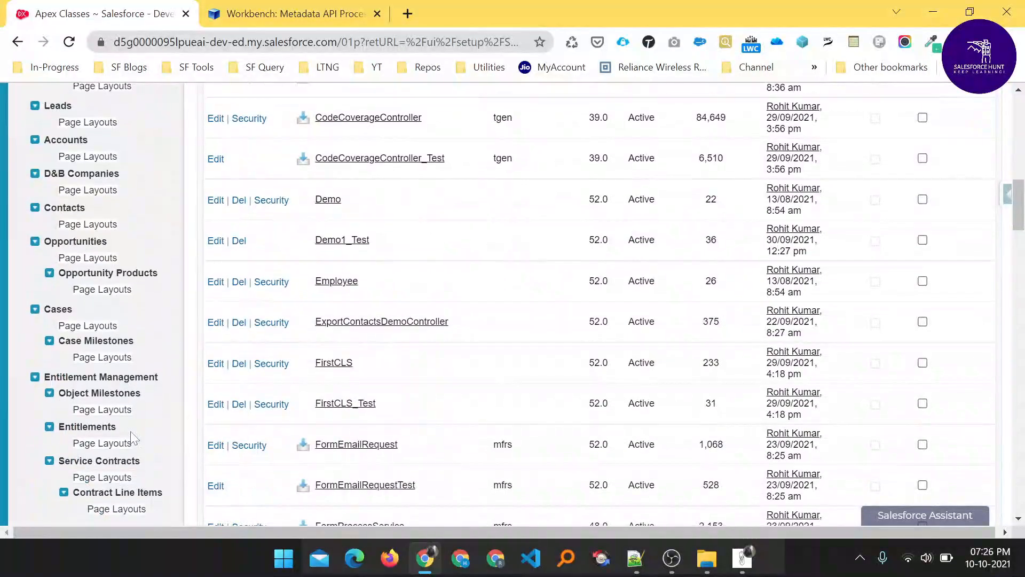
{"action": "scroll", "coordinate": [131, 435], "scroll_direction": "down", "scroll_amount": 7}
{"action": "type", "text": "s"}
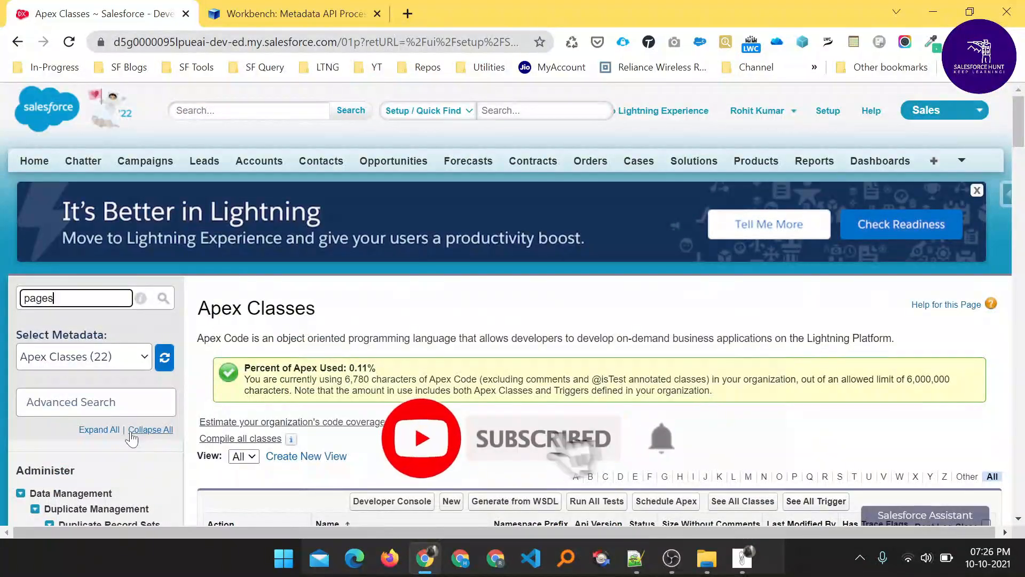
{"action": "scroll", "coordinate": [131, 432], "scroll_direction": "down", "scroll_amount": 7}
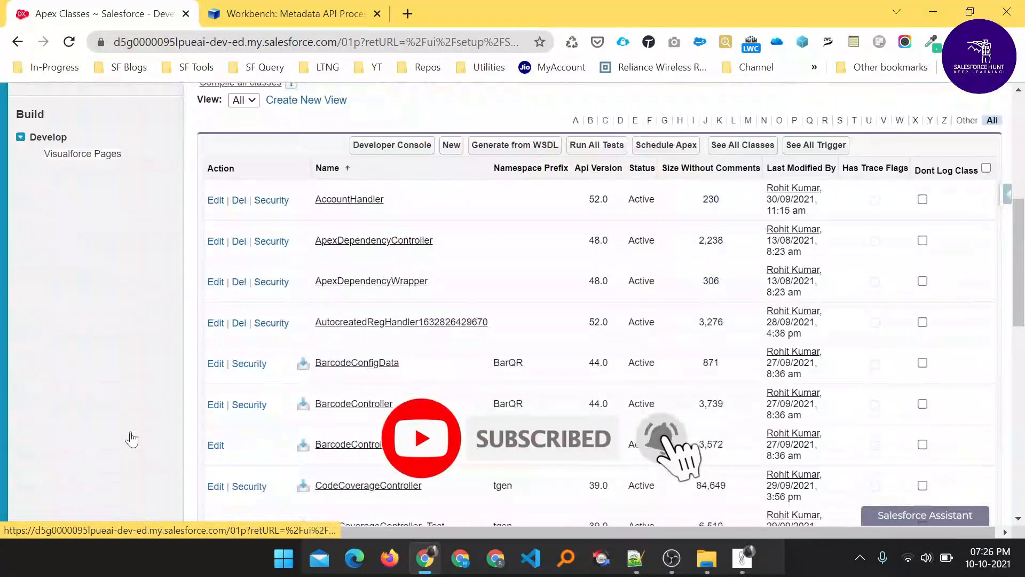
{"action": "left_click", "coordinate": [83, 155]}
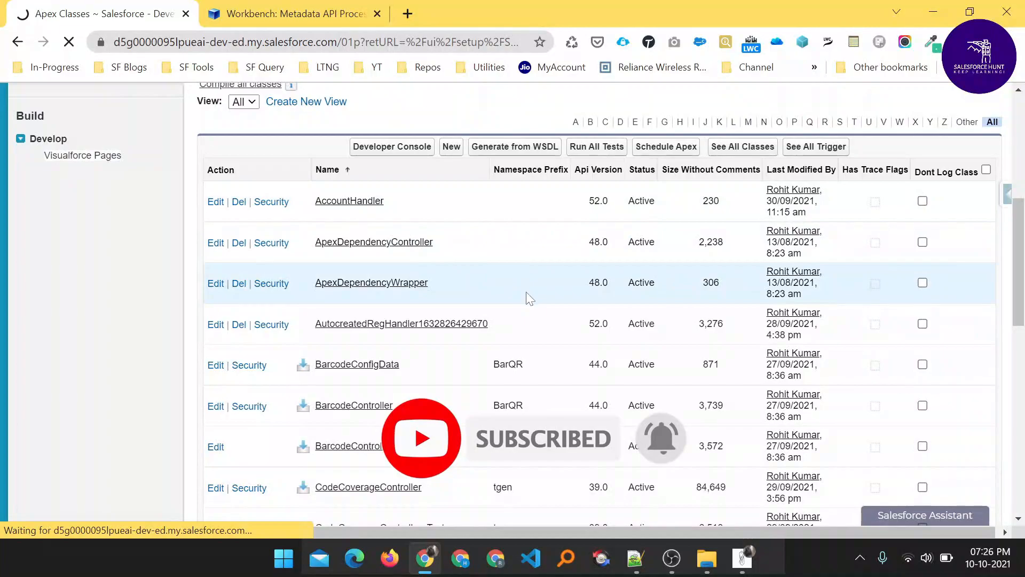
{"action": "scroll", "coordinate": [633, 339], "scroll_direction": "down", "scroll_amount": 5}
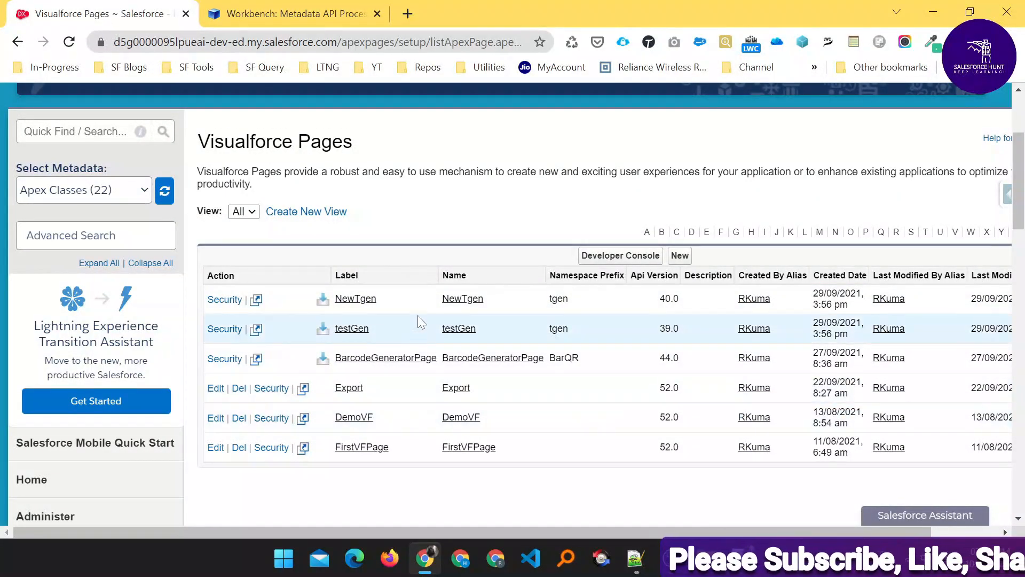
{"action": "scroll", "coordinate": [421, 314], "scroll_direction": "up", "scroll_amount": 3}
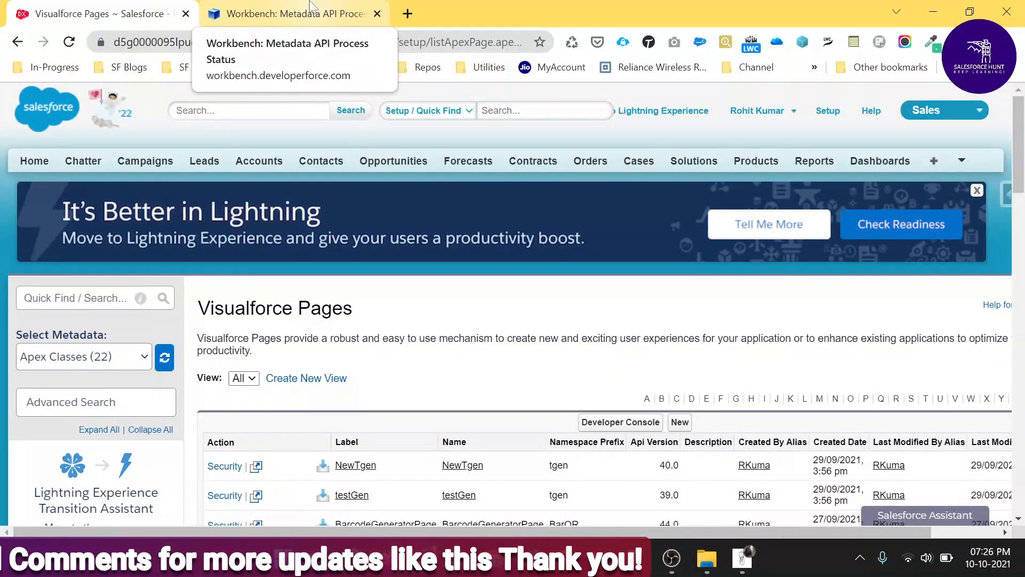
{"action": "scroll", "coordinate": [528, 352], "scroll_direction": "down", "scroll_amount": 4}
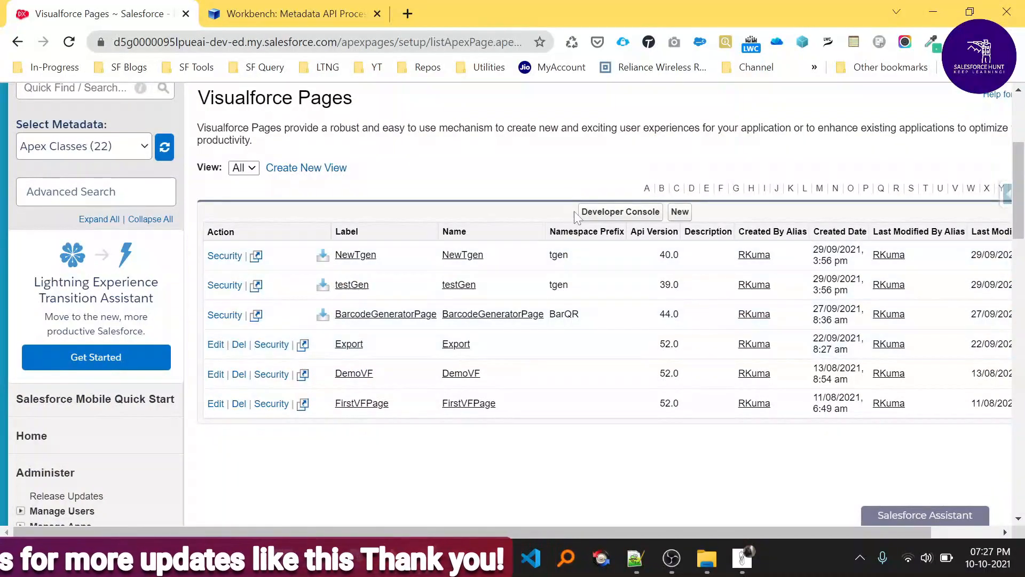